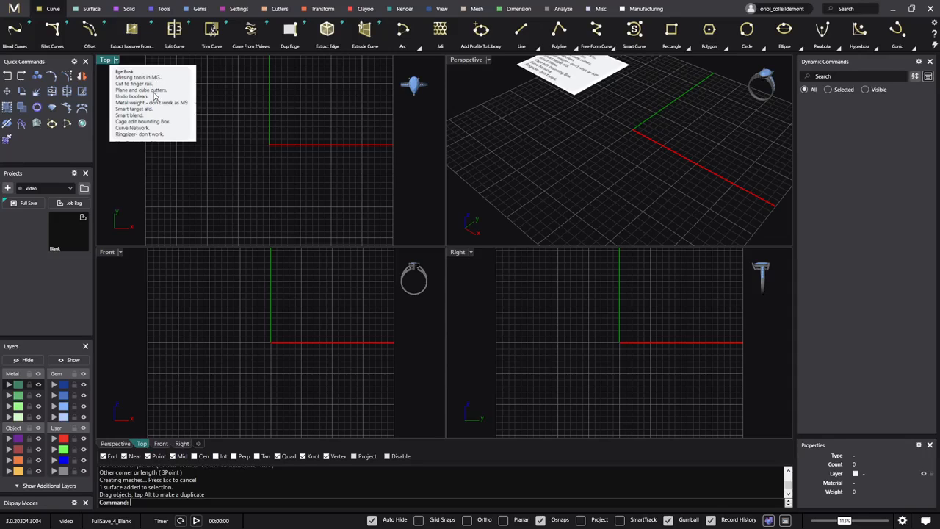
Step: Maximize the Perspective view and move the notes picture off the construction grid to its left side
double_click(467, 62)
mouse_move(297, 191)
right_mouse_down()
mouse_move(367, 233)
mouse_move(341, 199)
mouse_move(317, 217)
mouse_move(287, 178)
right_mouse_up()
left_click_drag(256, 150, 188, 122)
right_click_drag(256, 173, 274, 333)
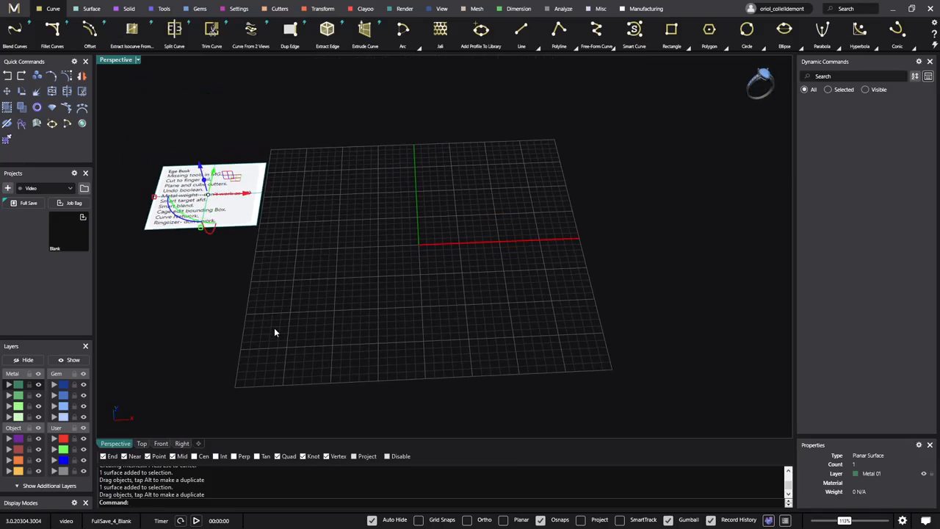
Step: Create a US size 7 ring rail and place an oval profile 4 mm wide and 2 mm high on it with Profile Placer
left_click(37, 107)
key("Return")
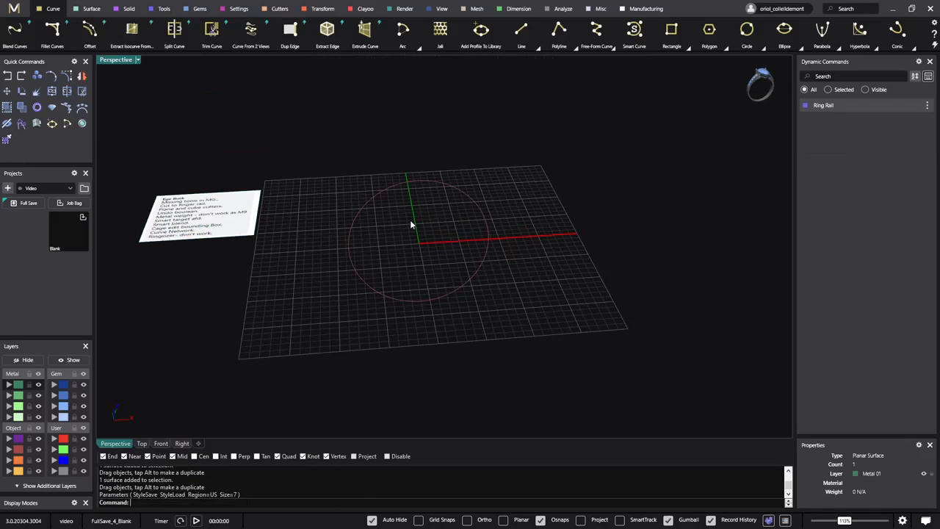
left_click(163, 9)
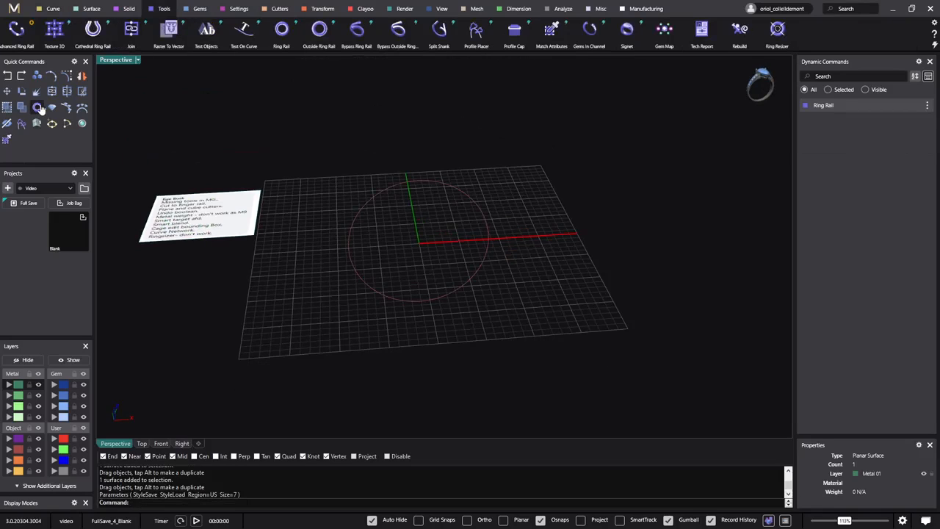
left_click(476, 38)
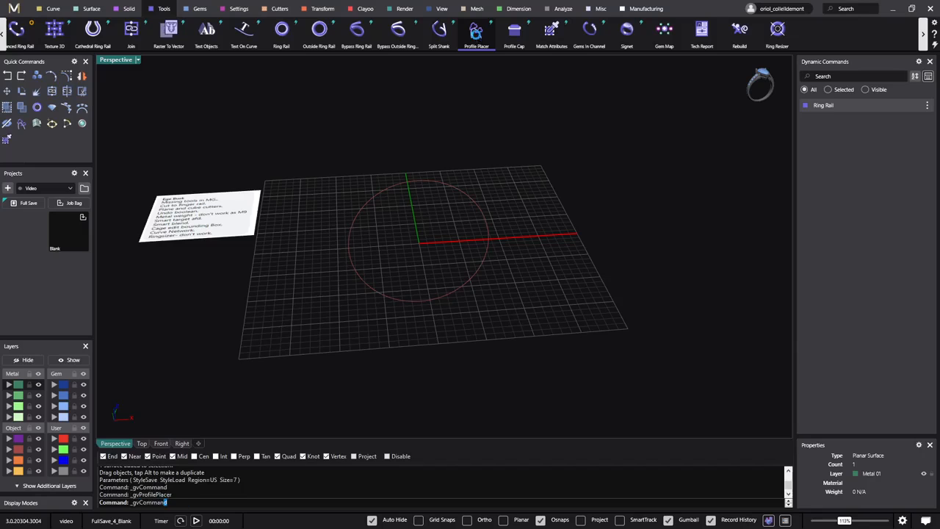
right_click_drag(491, 243, 556, 223)
Step: Try to reshape the placed oval by pulling its lower side control points down in the Profile Editor
left_click(906, 240)
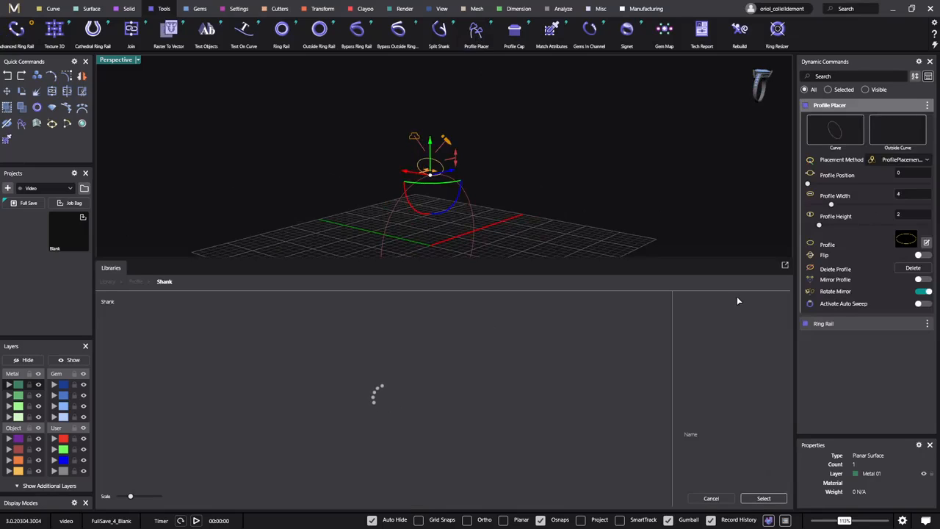
left_click(711, 498)
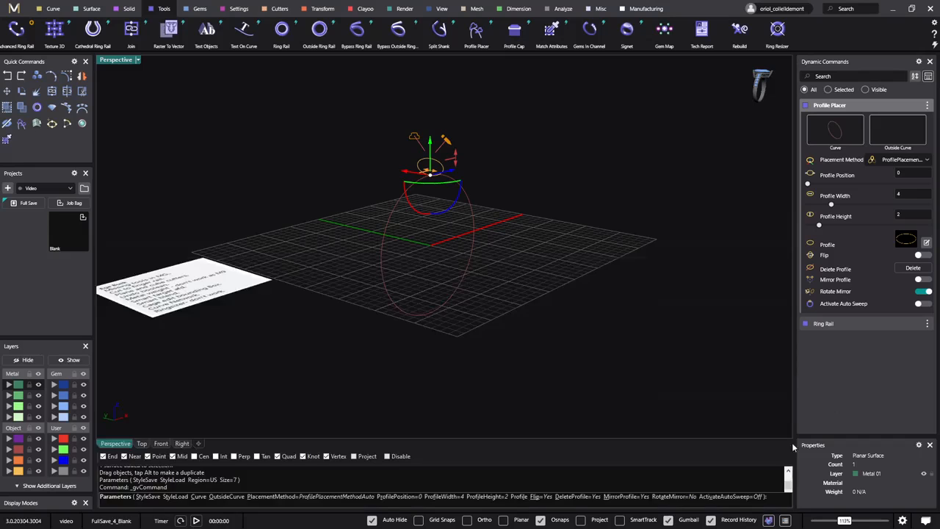
left_click(927, 245)
left_click_drag(551, 144, 804, 143)
right_click_drag(422, 285, 352, 230, "shift")
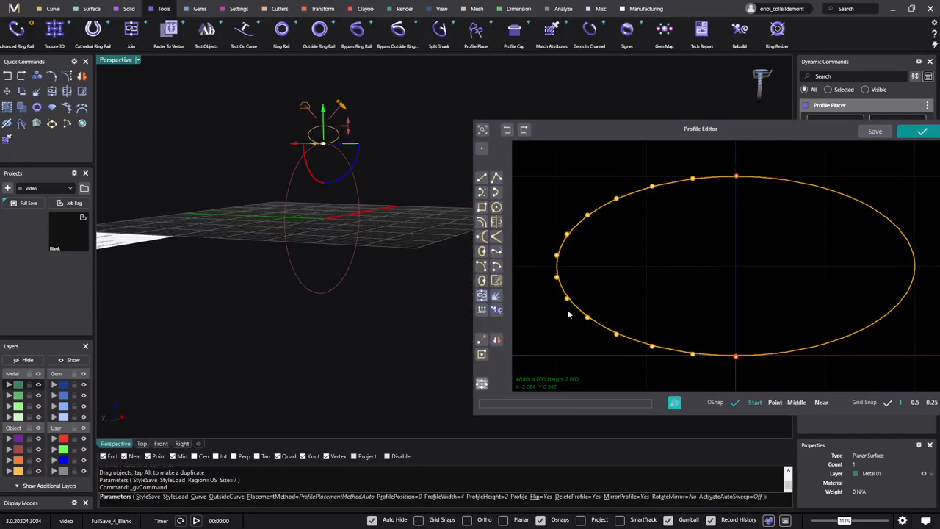
scroll(604, 309, "up", 2)
scroll(606, 310, "down", 4)
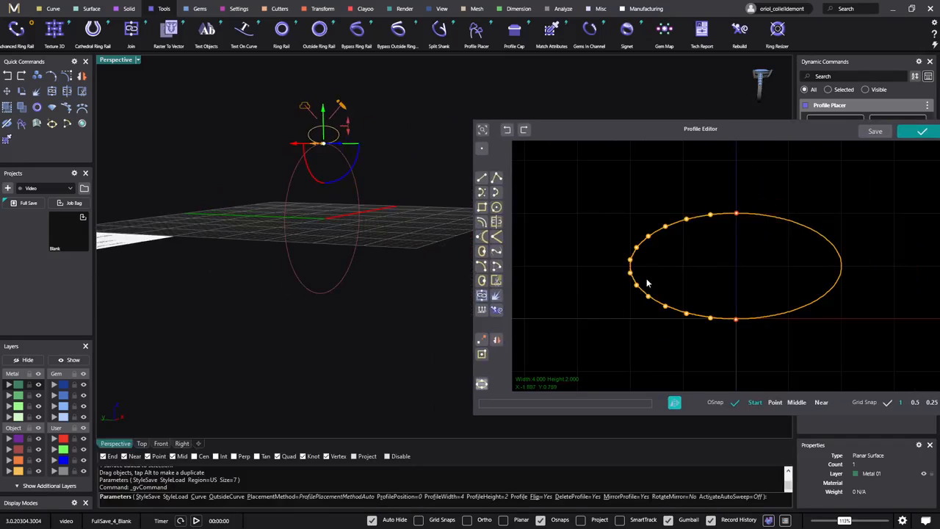
left_click_drag(664, 306, 638, 347)
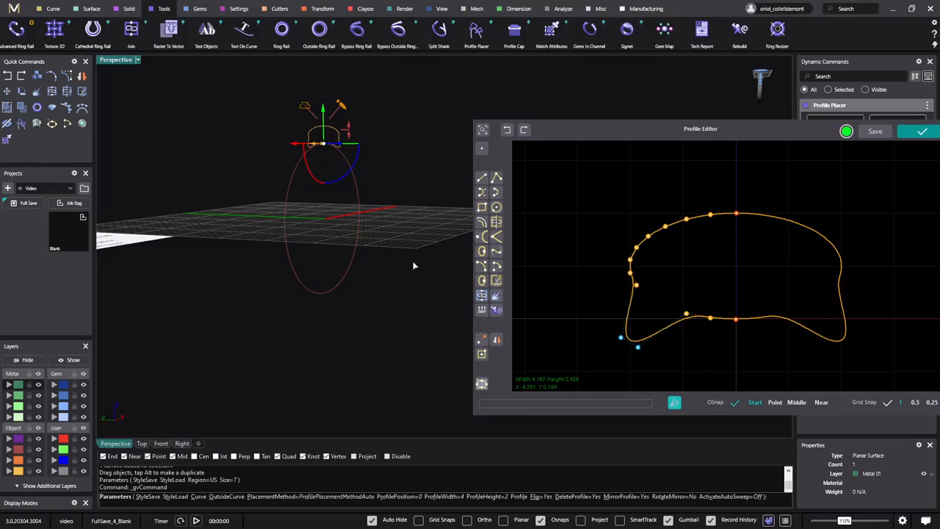
mouse_move(387, 254)
right_mouse_down()
mouse_move(418, 255)
mouse_move(394, 259)
right_mouse_up()
right_click(394, 258)
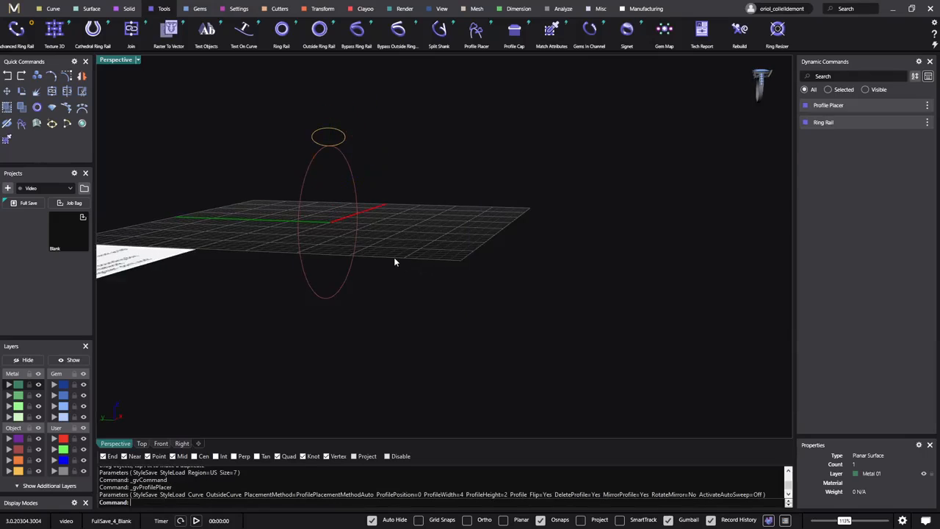
Step: Edit the placed profile again, pulling its lower side points down to a height of about 2.27 mm, and accept the shape
left_click(344, 141)
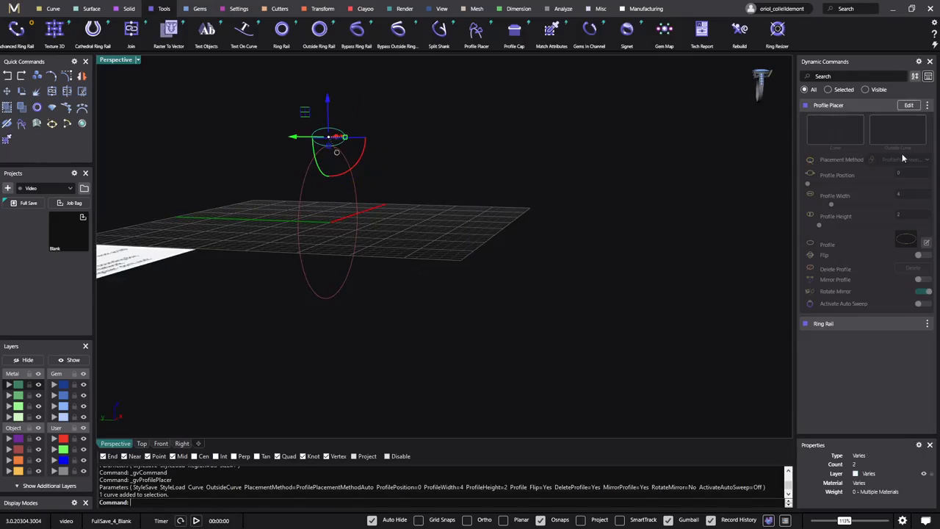
left_click(908, 106)
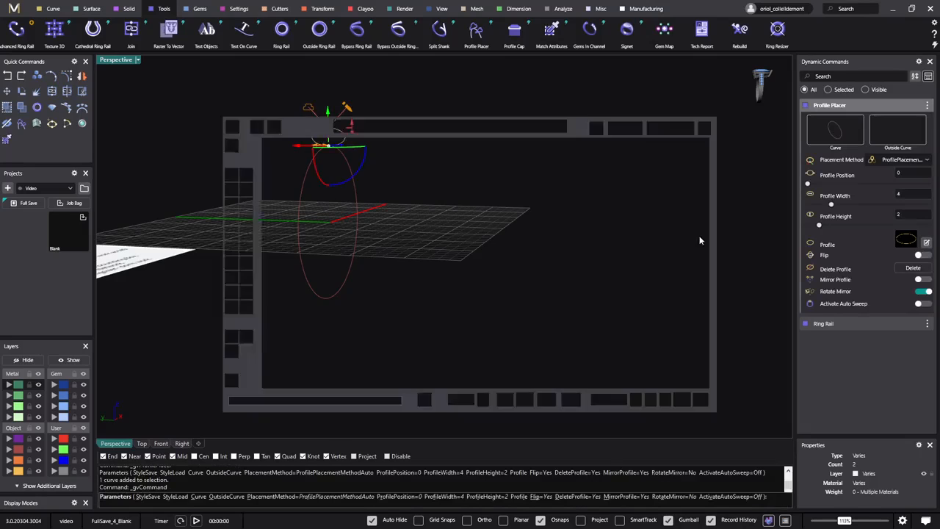
mouse_move(332, 295)
left_mouse_down()
mouse_move(399, 351)
mouse_move(377, 325)
mouse_move(327, 373)
left_mouse_up()
left_click(671, 130)
Step: Activate Auto Sweep on the placed profile to sweep it around the ring rail as a band
right_click_drag(396, 216, 308, 222)
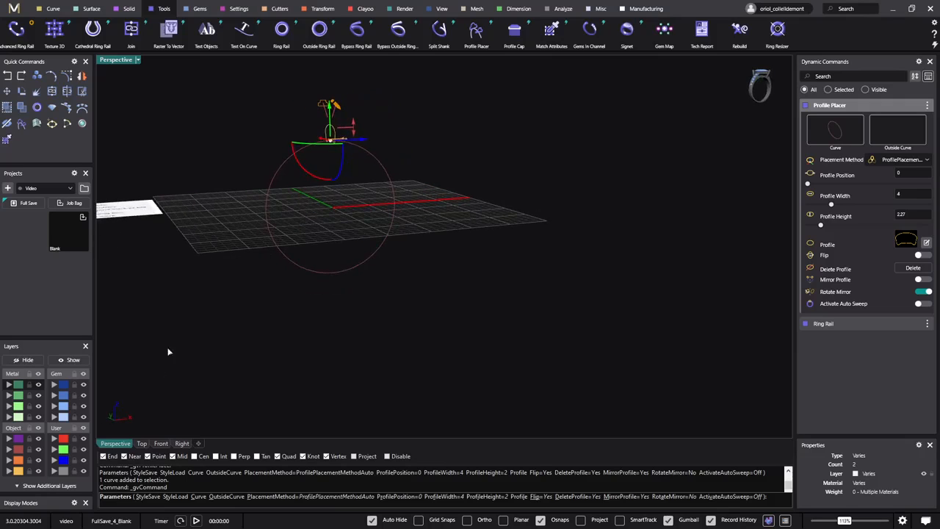
left_click(183, 444)
scroll(418, 189, "up", 3)
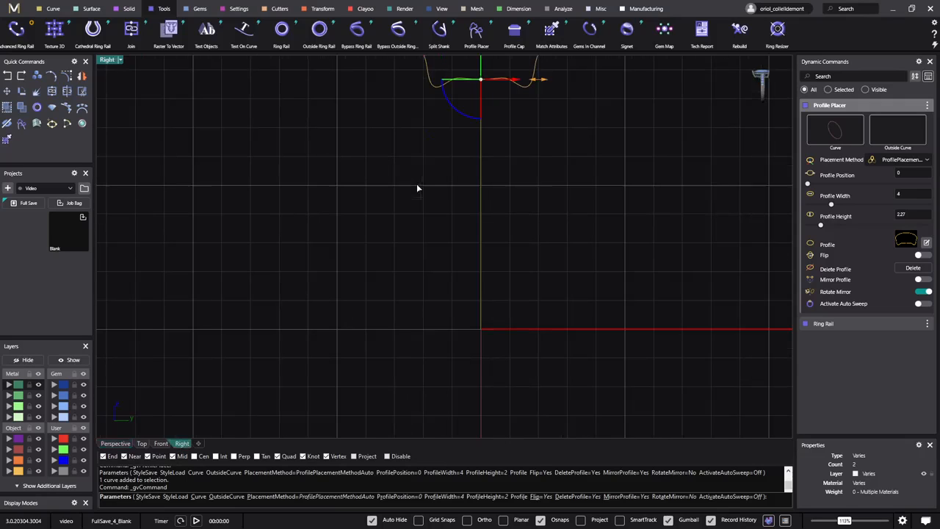
left_click(161, 444)
scroll(466, 158, "up", 3)
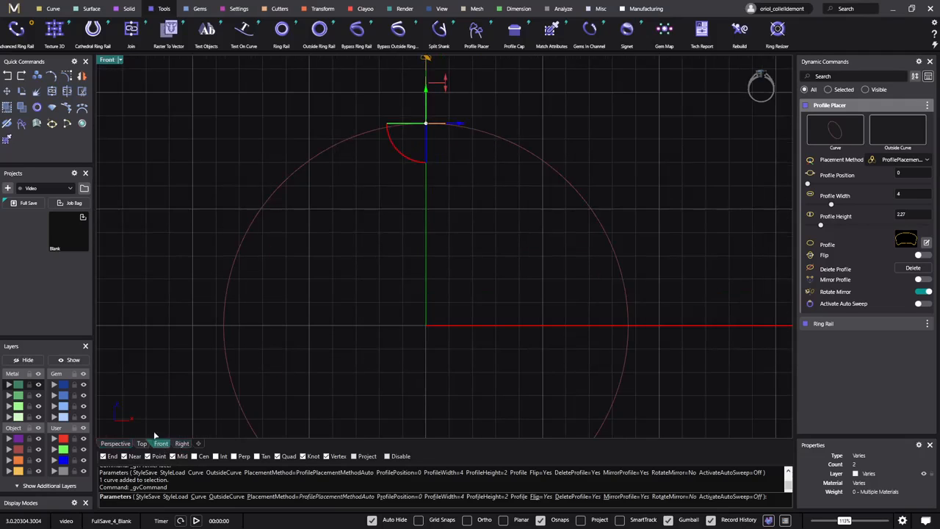
left_click(922, 304)
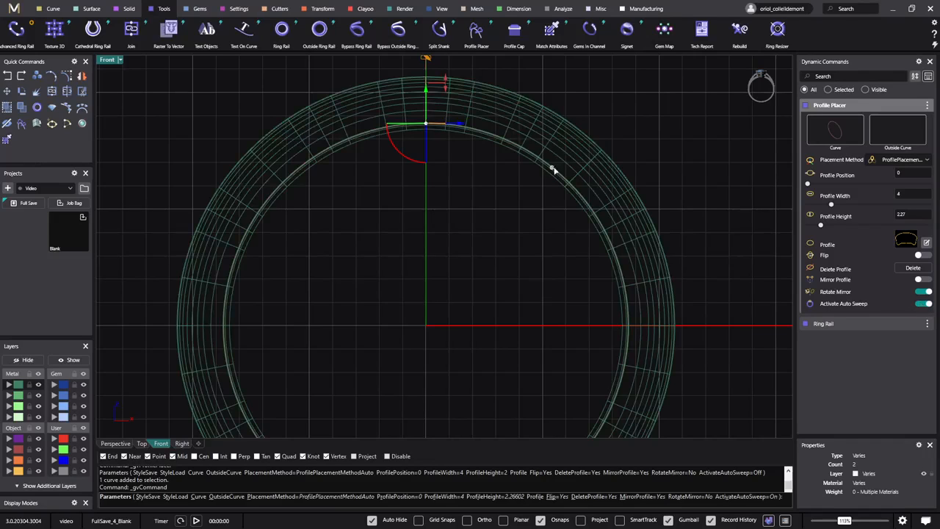
key("Return")
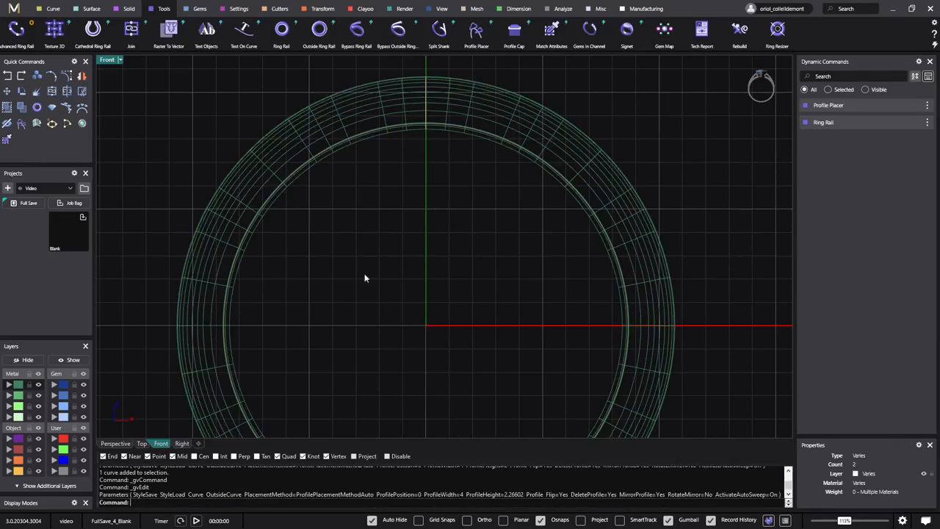
Step: Cut the swept band to the finger rail with Cut To Ring Rail, using a 180 angle, zero offsets and Comfort Fit off
scroll(314, 255, "down", 5)
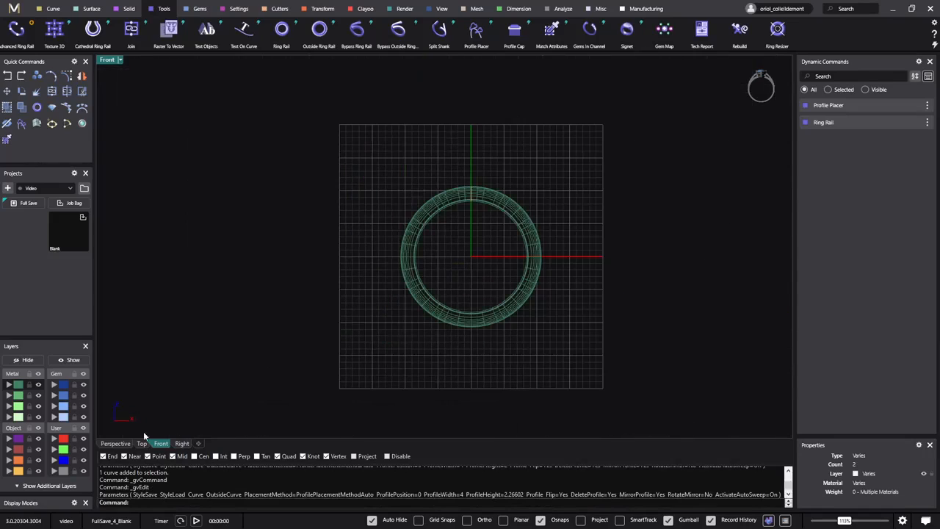
left_click(115, 443)
right_click_drag(310, 312, 270, 354)
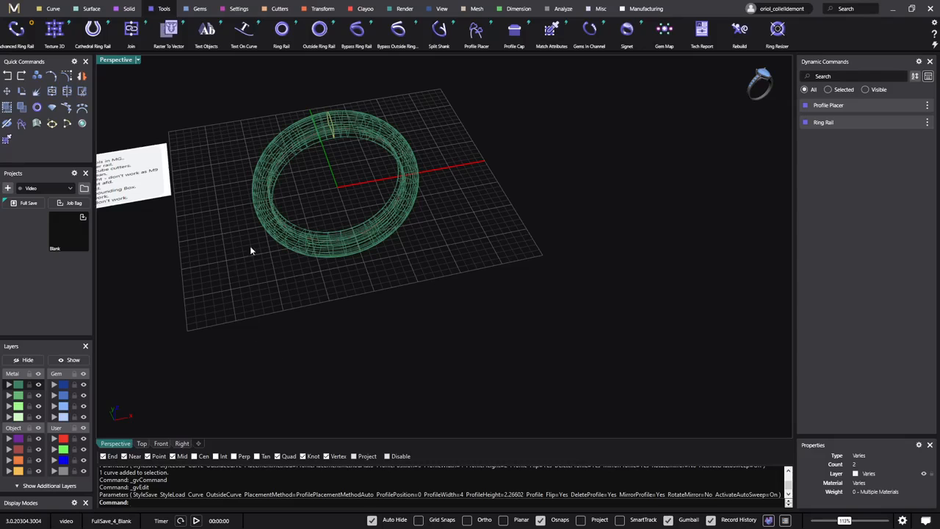
right_click_drag(246, 255, 398, 247, "shift")
right_click_drag(409, 285, 411, 259)
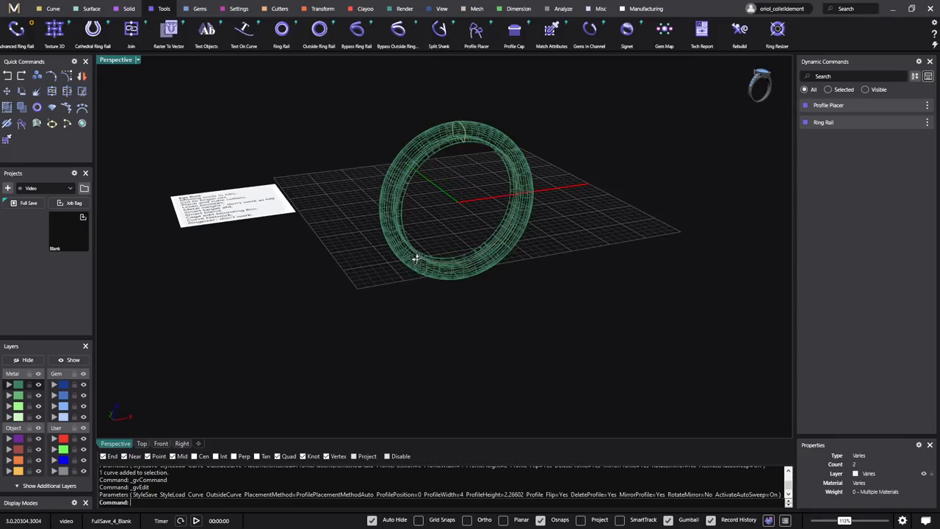
left_click(275, 9)
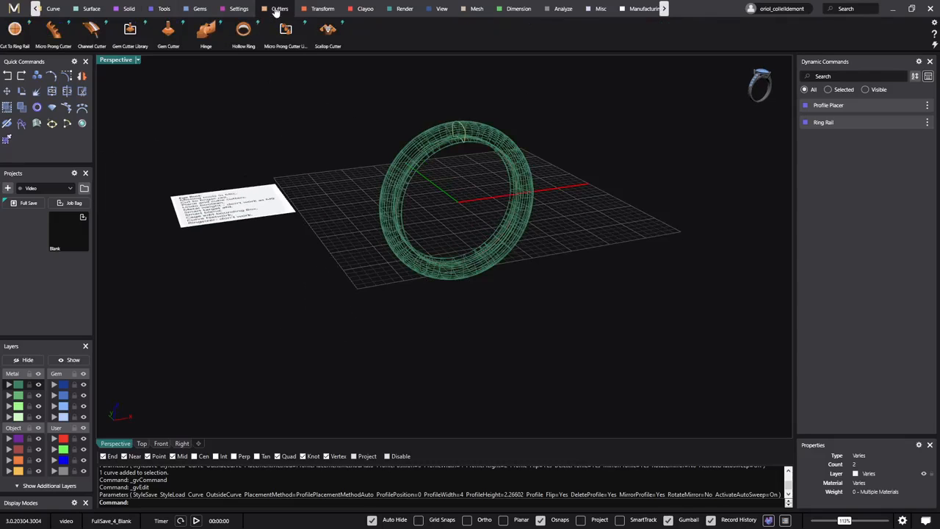
left_click(17, 32)
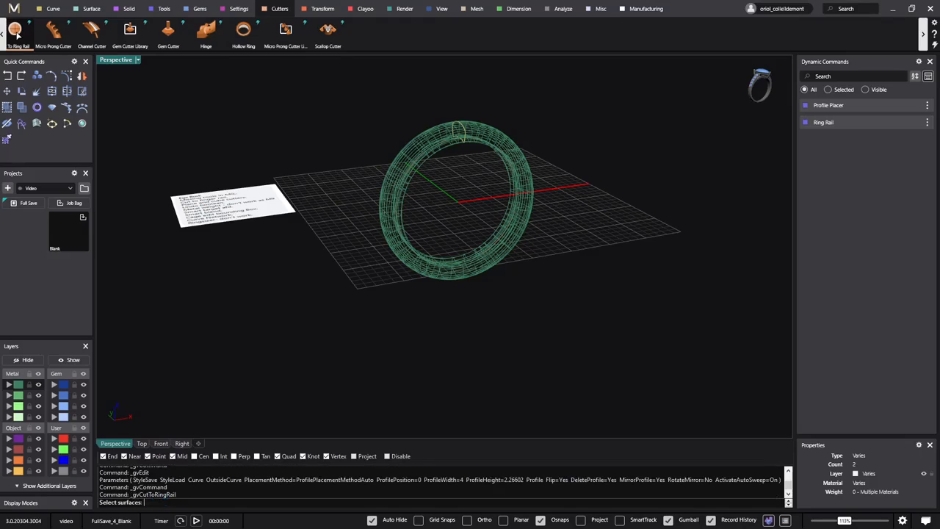
left_click(407, 145)
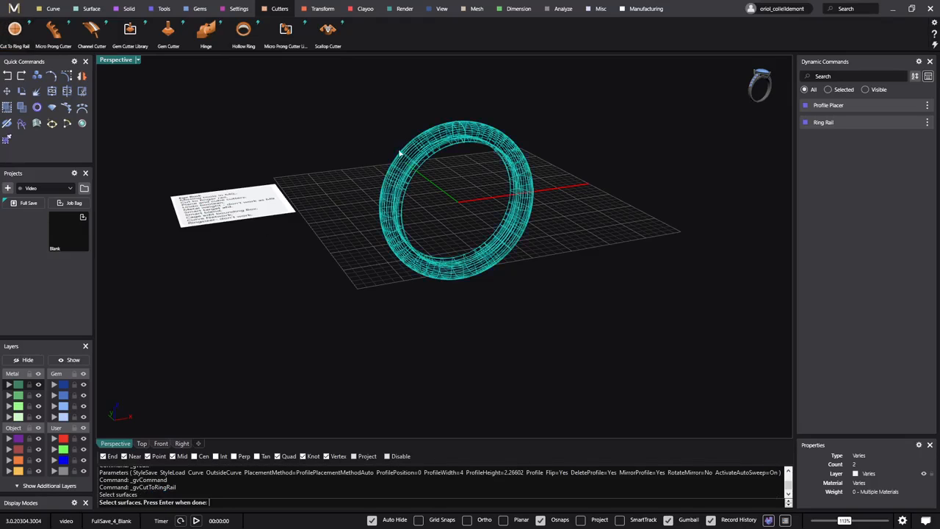
key("Return")
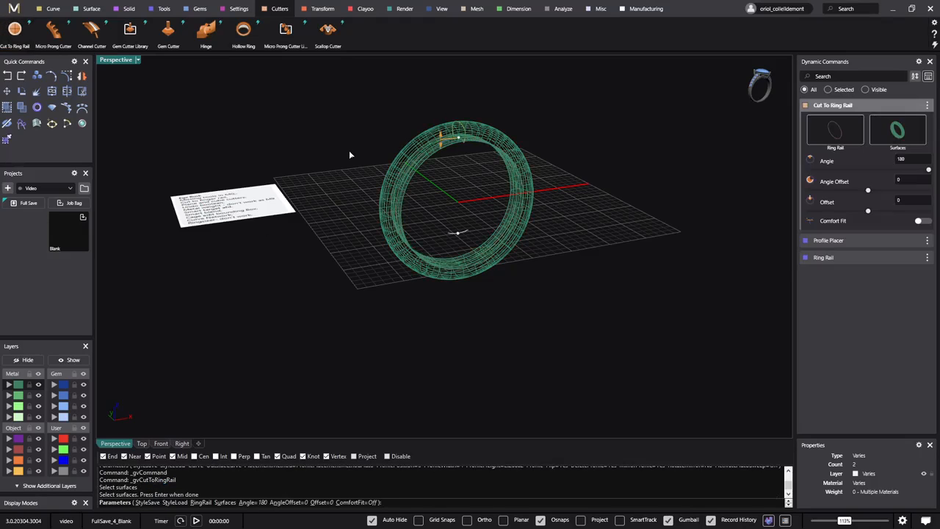
right_click_drag(480, 295, 709, 199)
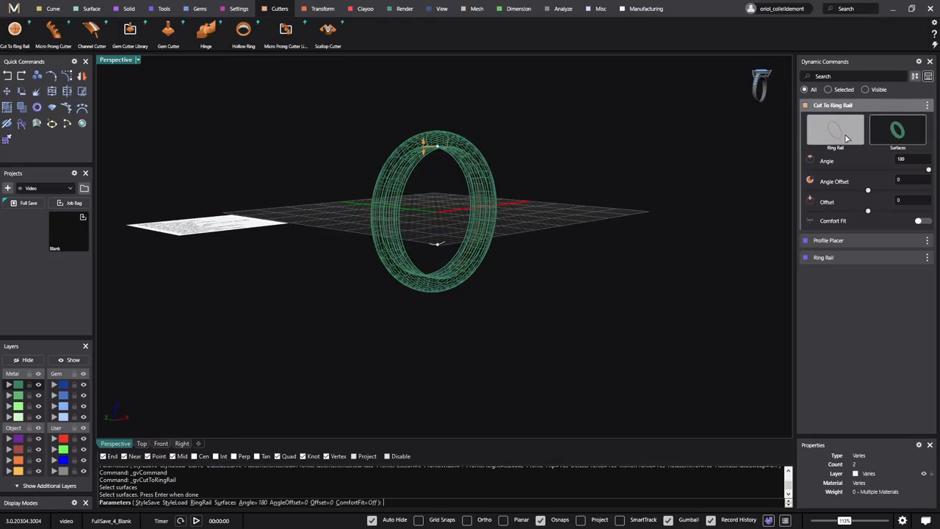
right_click(660, 208)
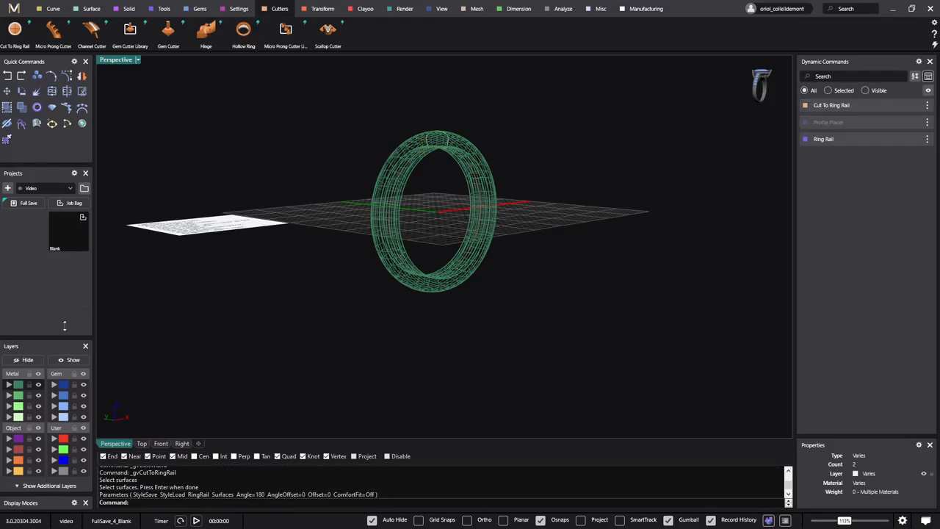
Step: Display the model in a solid shaded mode and examine the band's cut inner surface and the notes picture
left_click_drag(61, 337, 61, 270)
left_click_drag(47, 482, 52, 459)
left_click(76, 485)
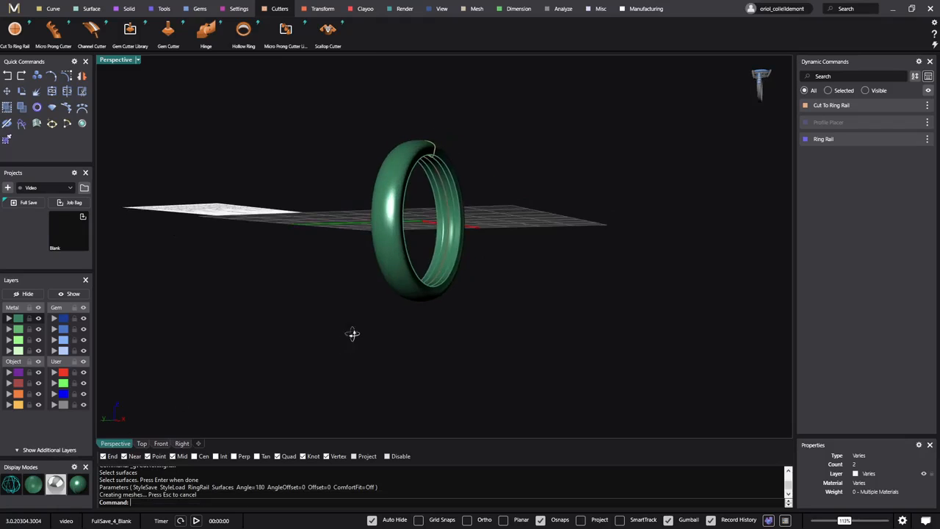
scroll(480, 199, "up", 5)
right_click_drag(440, 242, 385, 241)
right_click_drag(349, 194, 417, 251)
right_click_drag(177, 215, 327, 182)
scroll(197, 138, "down", 1)
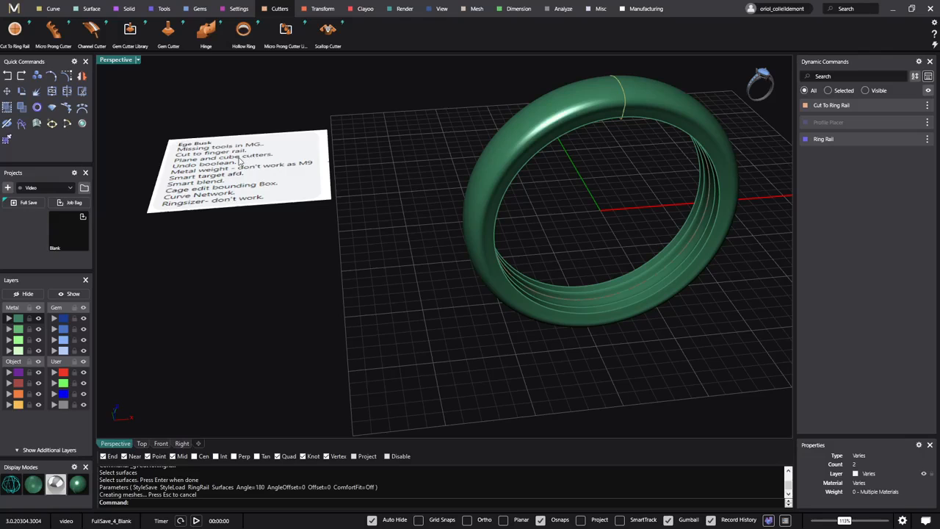
right_click_drag(356, 207, 354, 241)
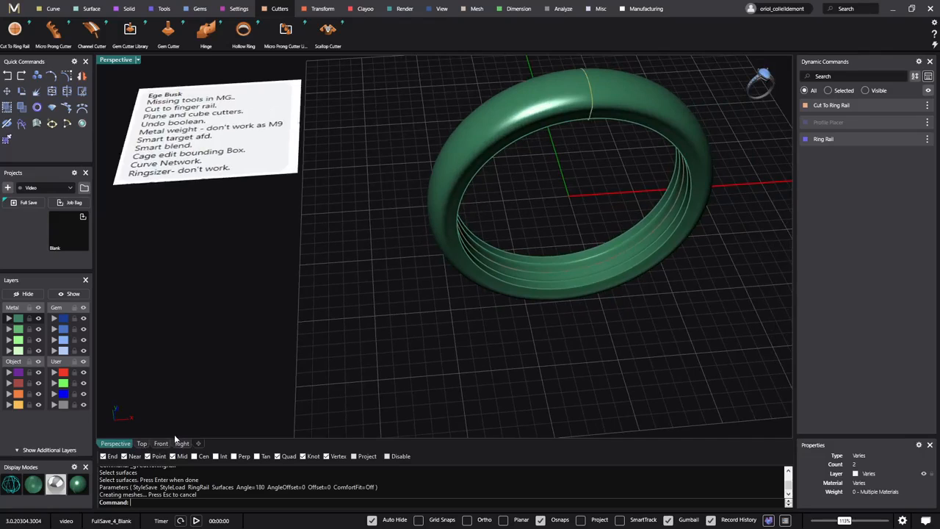
Step: Draw a straight line on the grid crossing the band from back to front near its left side
right_click_drag(440, 323, 424, 361, "shift")
right_click(430, 348)
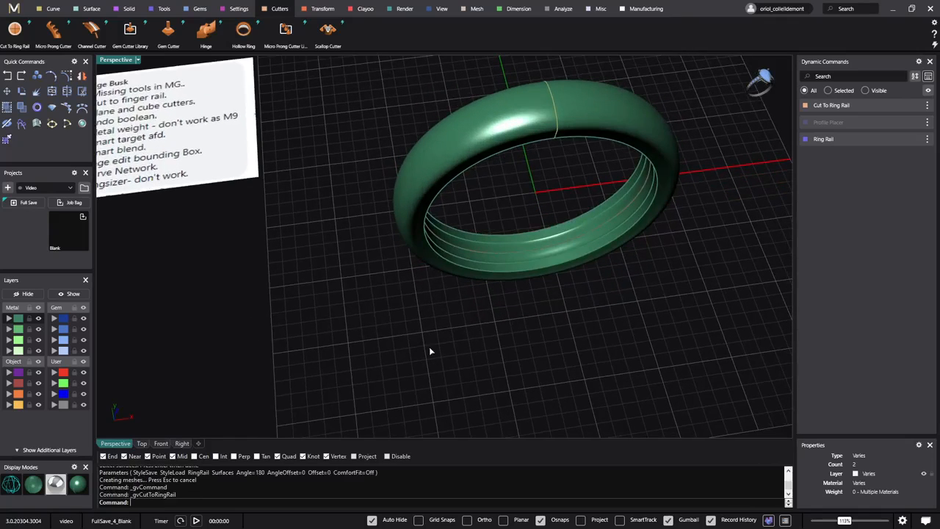
left_click(54, 9)
key("Escape")
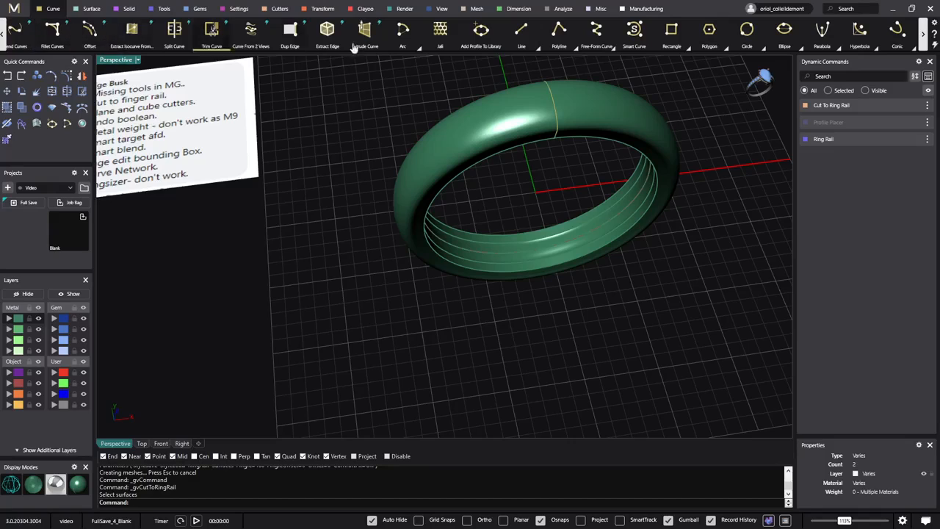
left_click(520, 29)
left_click(441, 90)
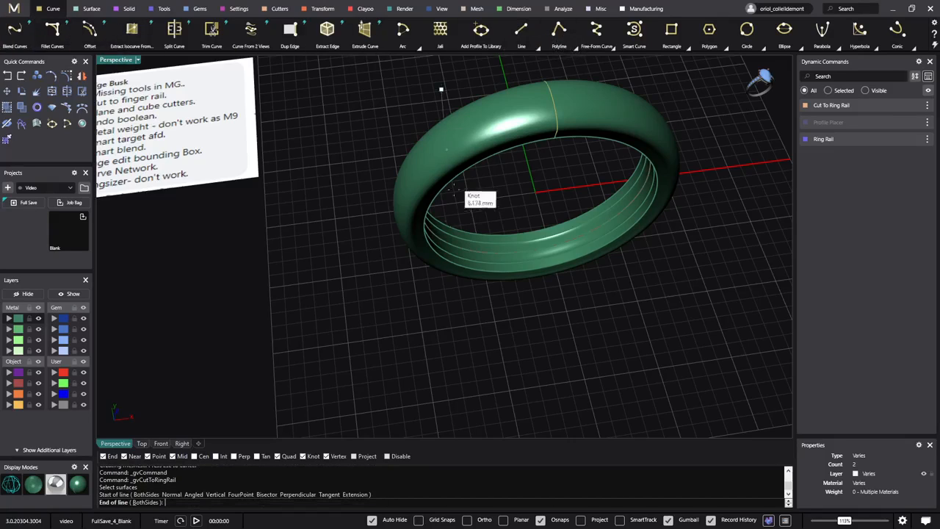
key("Escape")
left_click(490, 323)
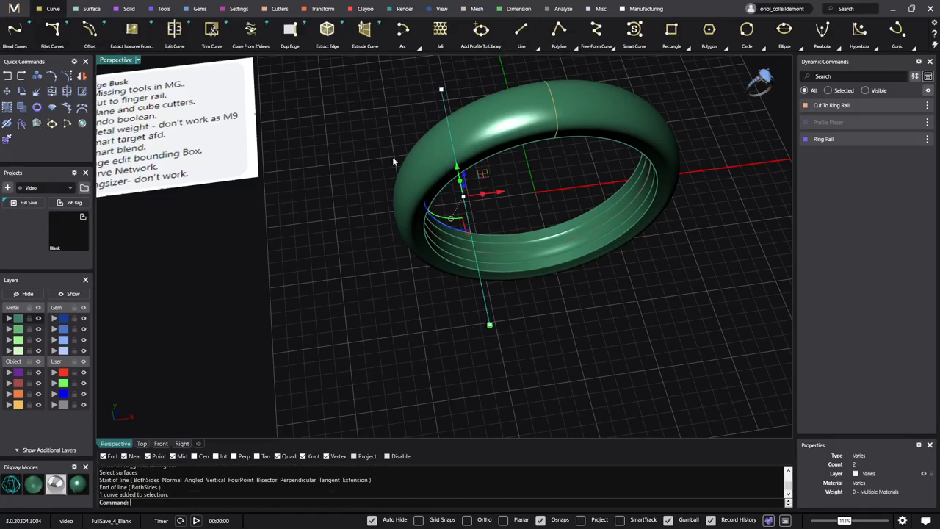
Step: Try extruding the straight line by a distance of 10 to form a cutting plane through the band
left_click(363, 30)
right_click_drag(483, 208, 514, 170)
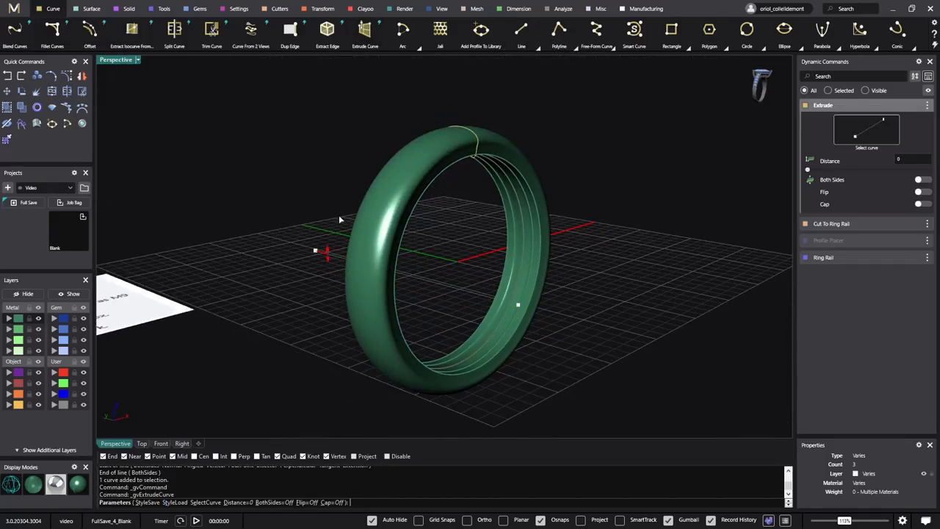
left_click_drag(320, 254, 329, 377)
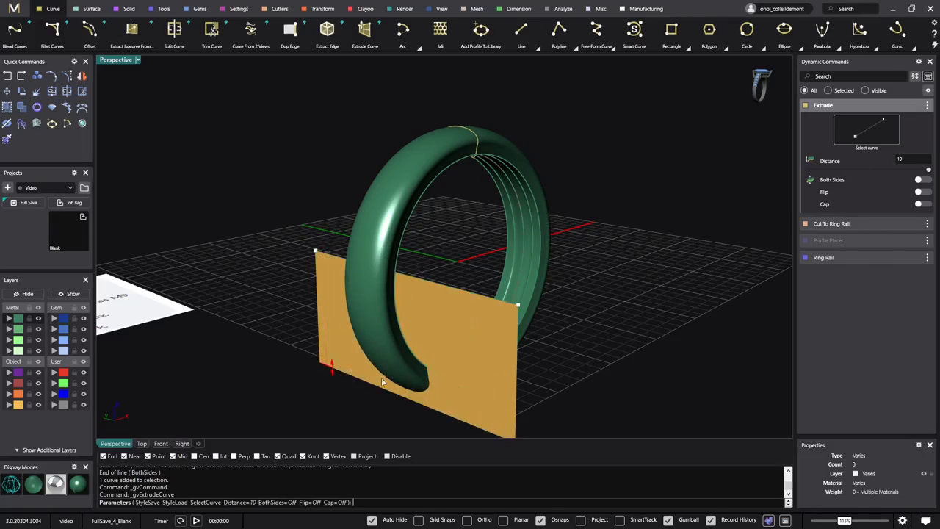
right_click_drag(621, 325, 556, 345)
right_click_drag(194, 206, 273, 209, "shift")
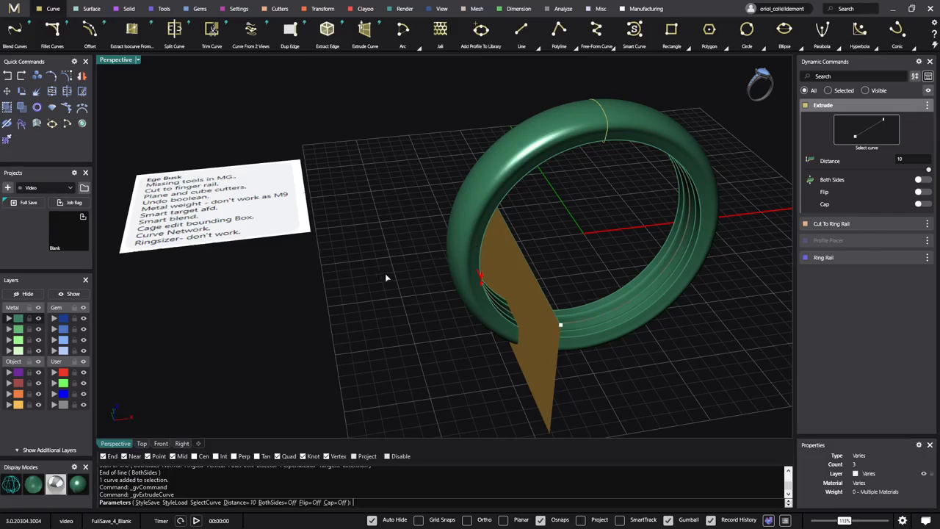
key("Escape")
Step: Delete the straight line that crosses the band
right_click_drag(430, 270, 403, 281)
left_click(468, 268)
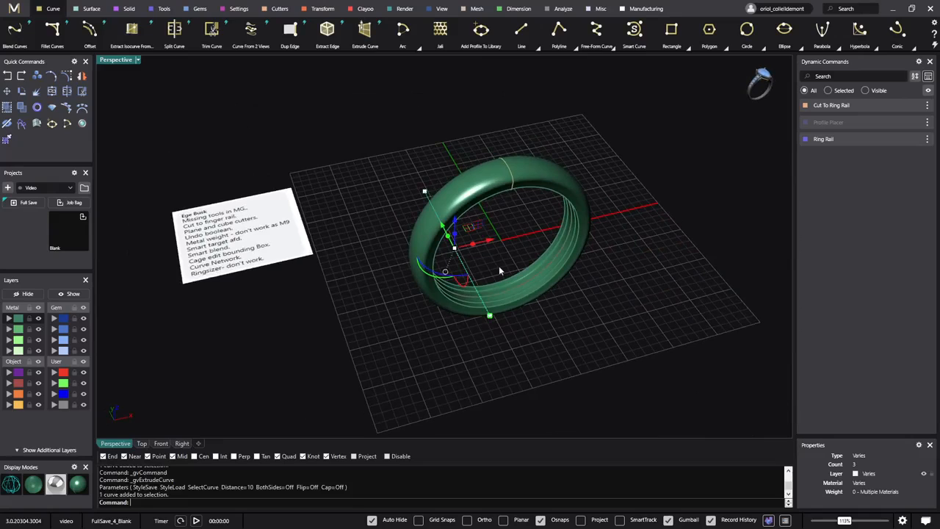
key("Delete")
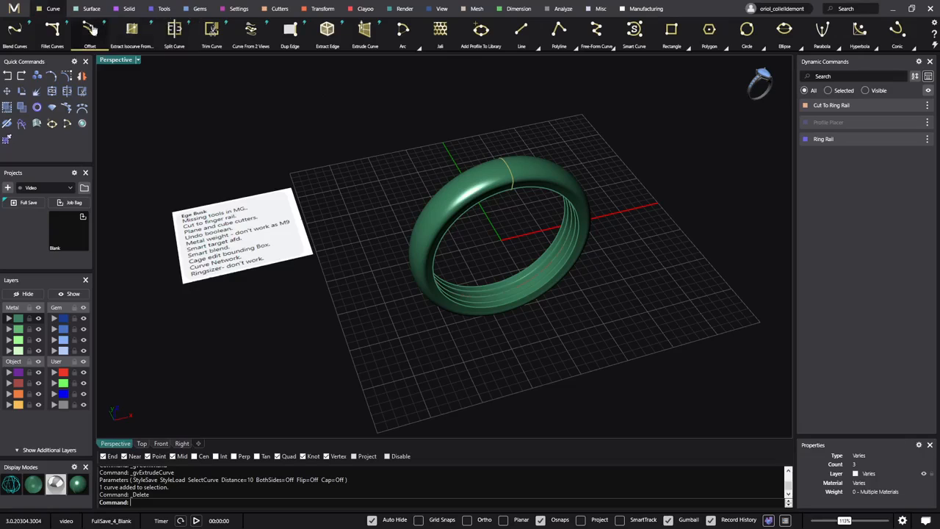
Step: Extract an isocurve around the band's outer surface at V position 0.5 with an angle of 90
left_click(132, 29)
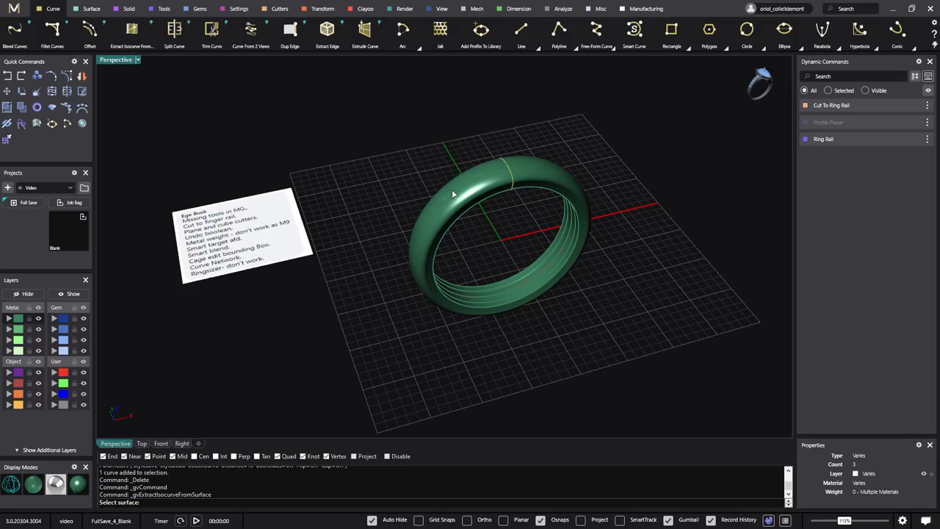
left_click(453, 194)
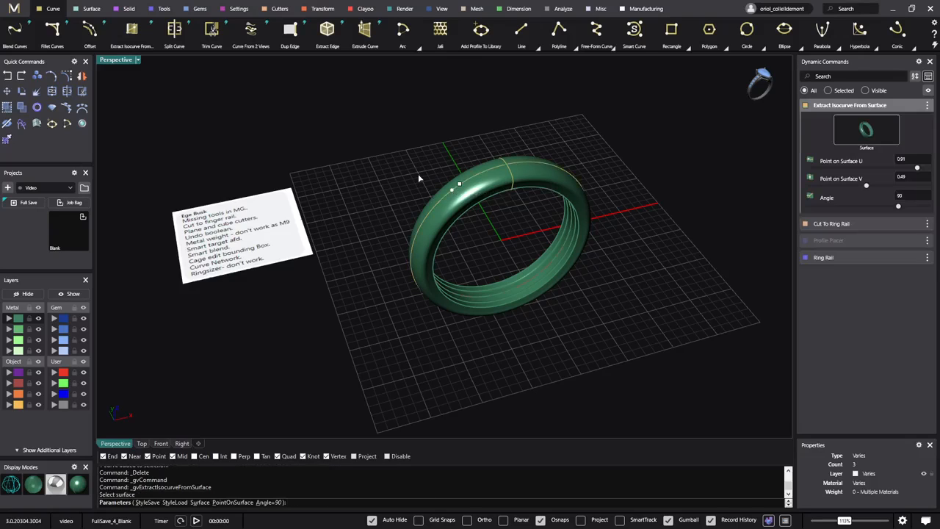
left_click(922, 179)
key("Return")
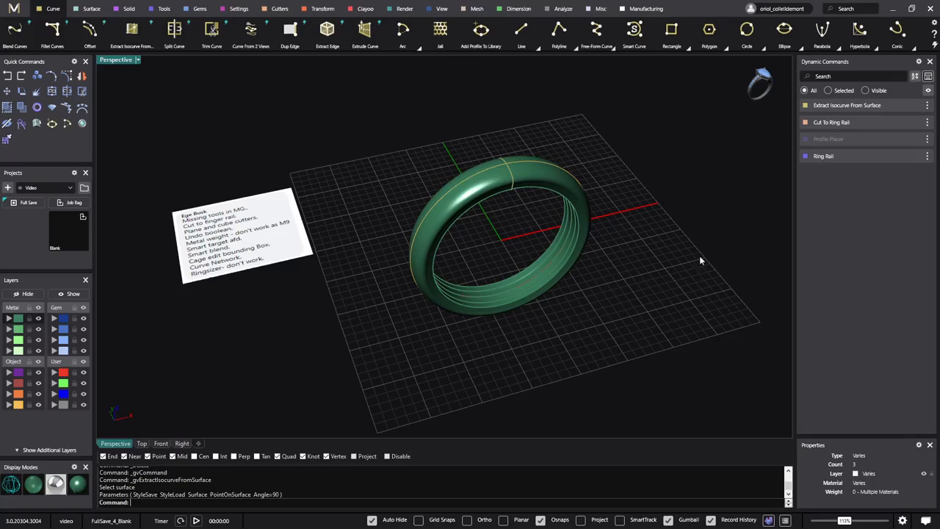
Step: Place round diamonds along the extracted isocurve with Gems On Curve, using end position 0.155 and Mirror on
left_click(495, 171)
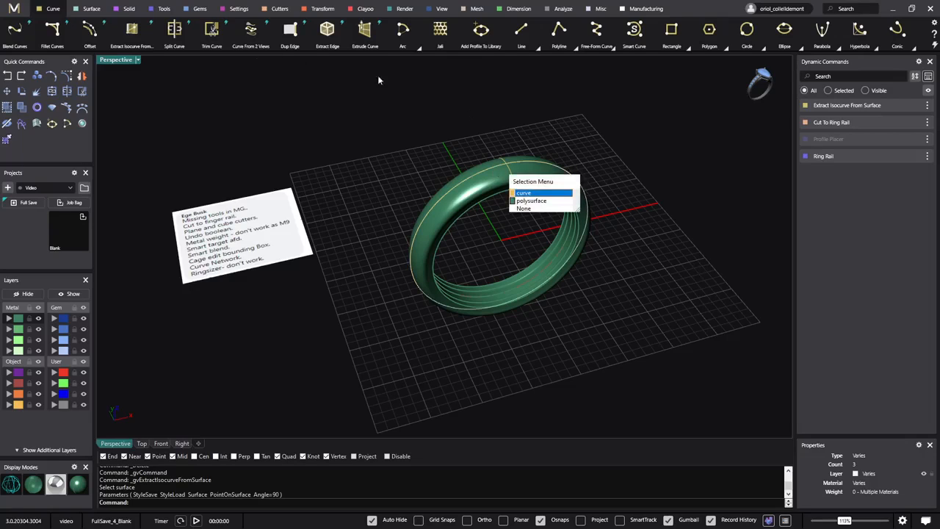
left_click(532, 194)
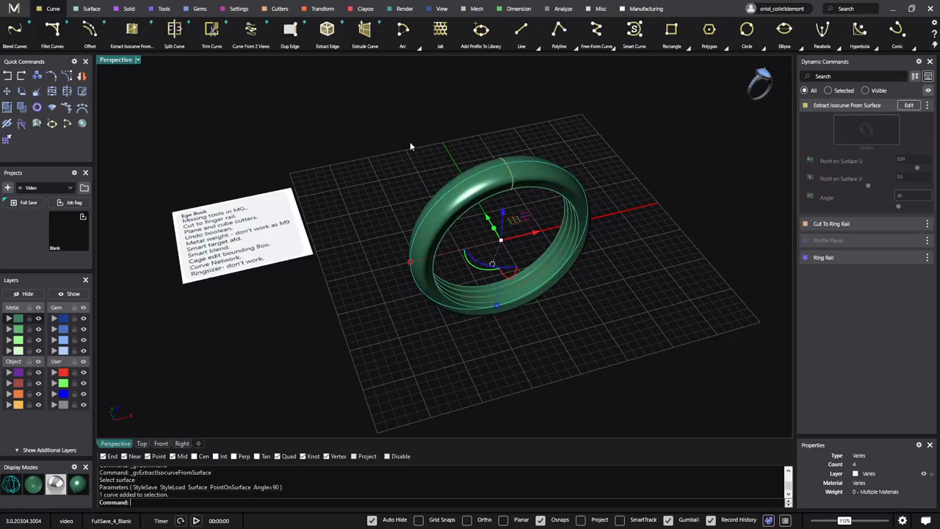
left_click(198, 10)
left_click(254, 32)
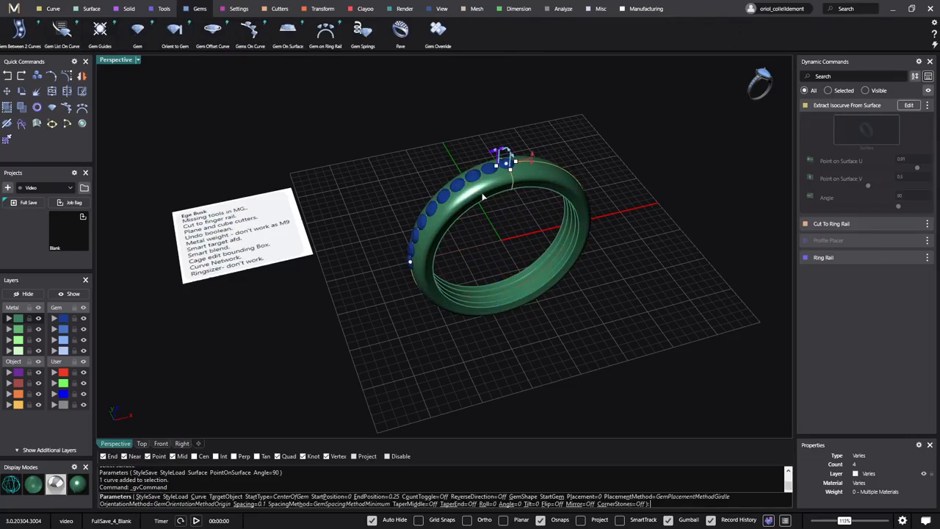
right_click_drag(403, 188, 393, 161)
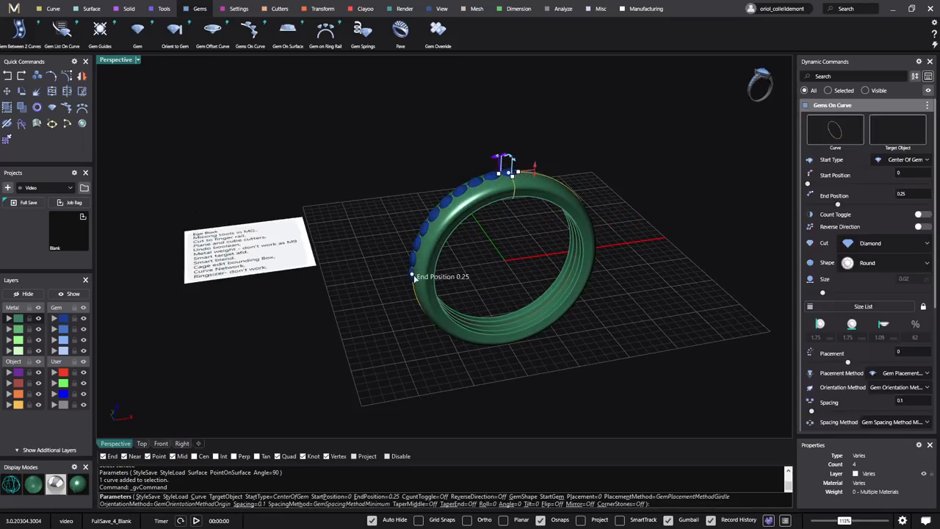
left_click_drag(424, 260, 429, 222)
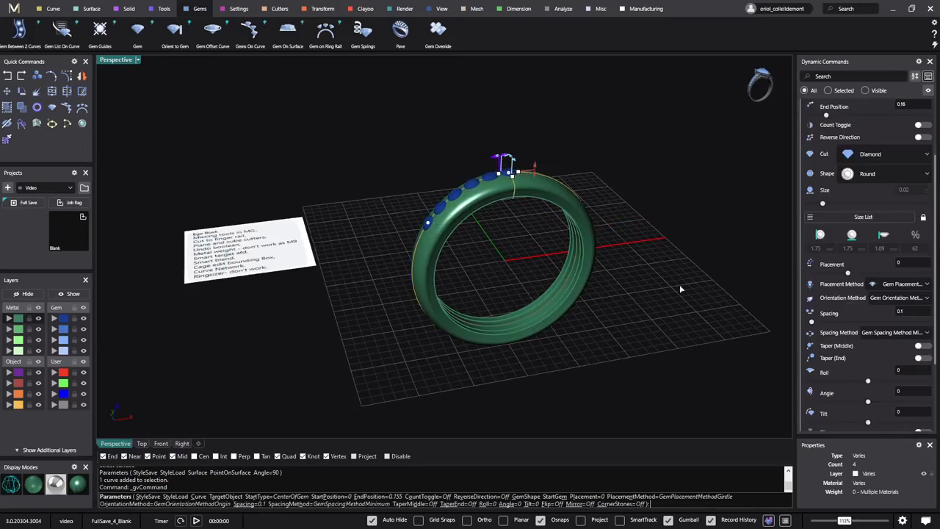
scroll(872, 331, "down", 2)
left_click(923, 400)
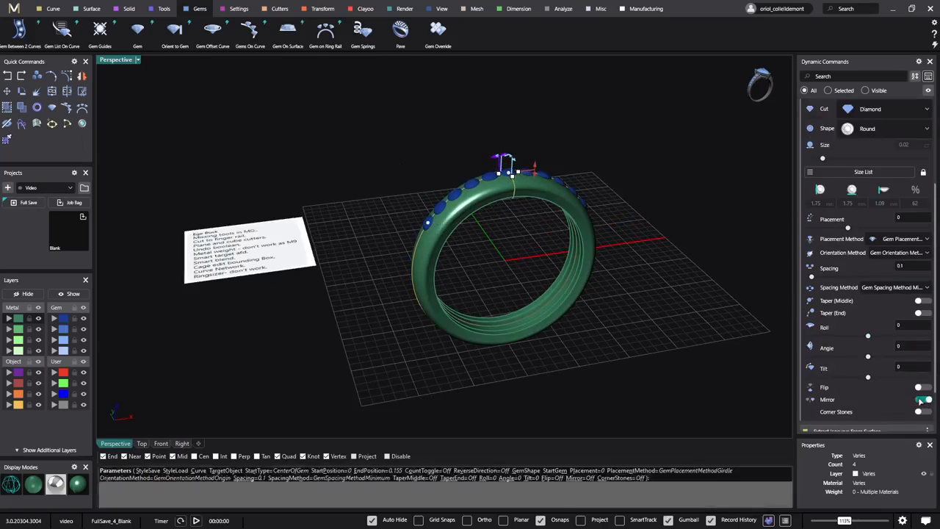
right_click(672, 308)
Step: Create gem cutters for all the diamonds on the band, with top length 3 and bottom length -3
right_click_drag(623, 308, 592, 255)
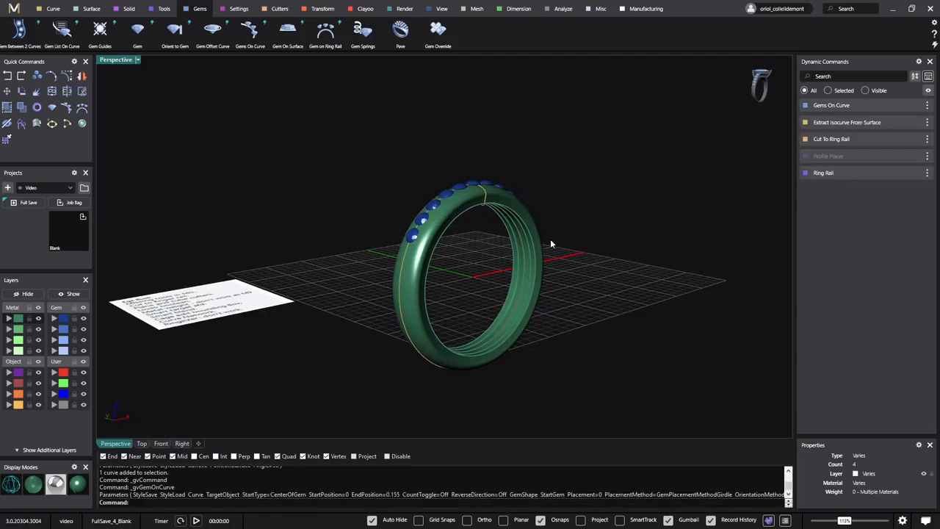
left_click(441, 194)
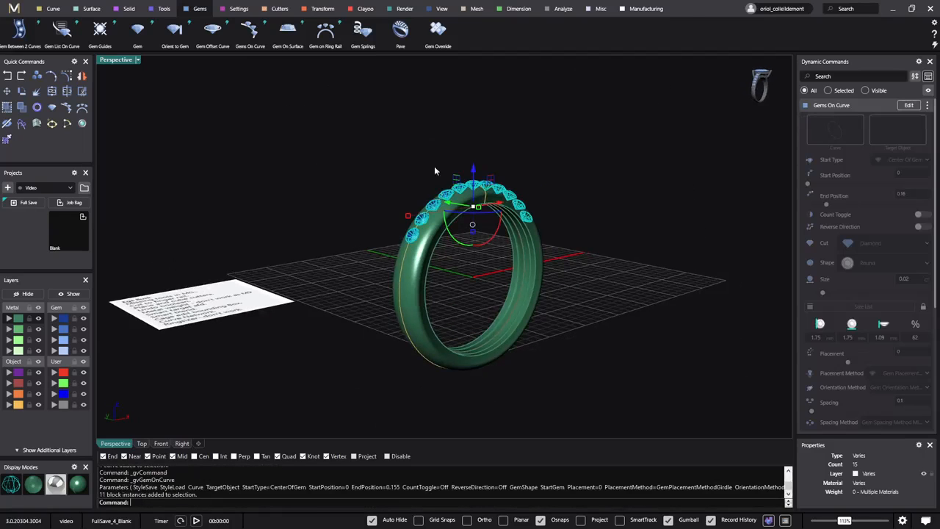
left_click(278, 9)
left_click(169, 38)
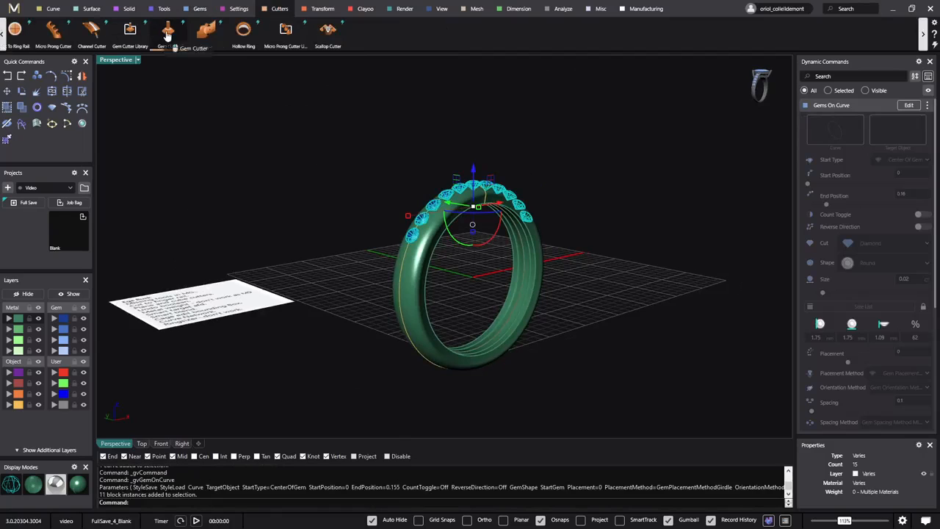
key("Return")
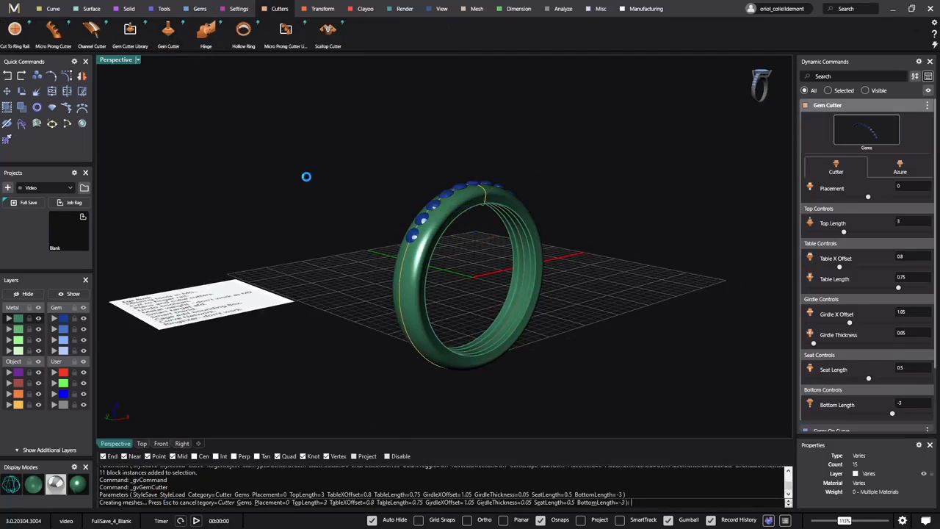
Step: Subtract the gem cutters from the band with Boolean Difference
left_click(126, 9)
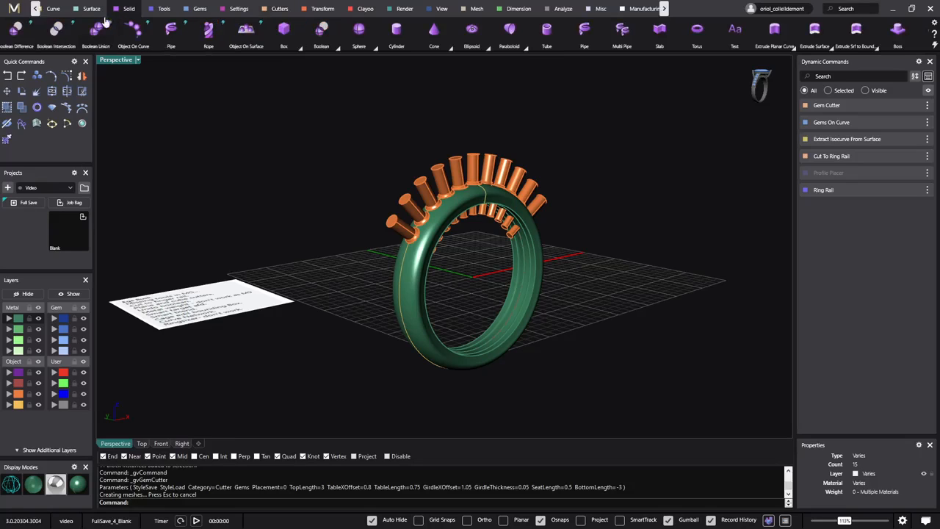
left_click(16, 29)
left_click(421, 279)
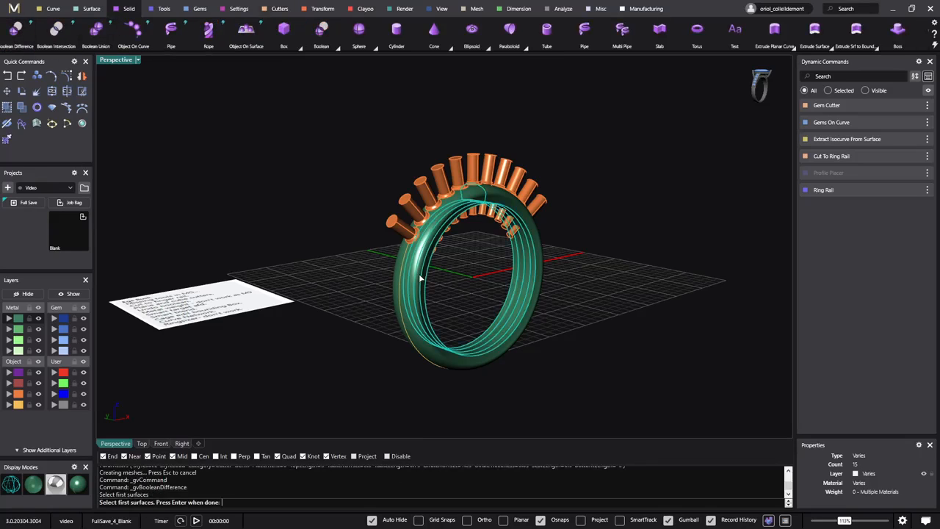
key("Return")
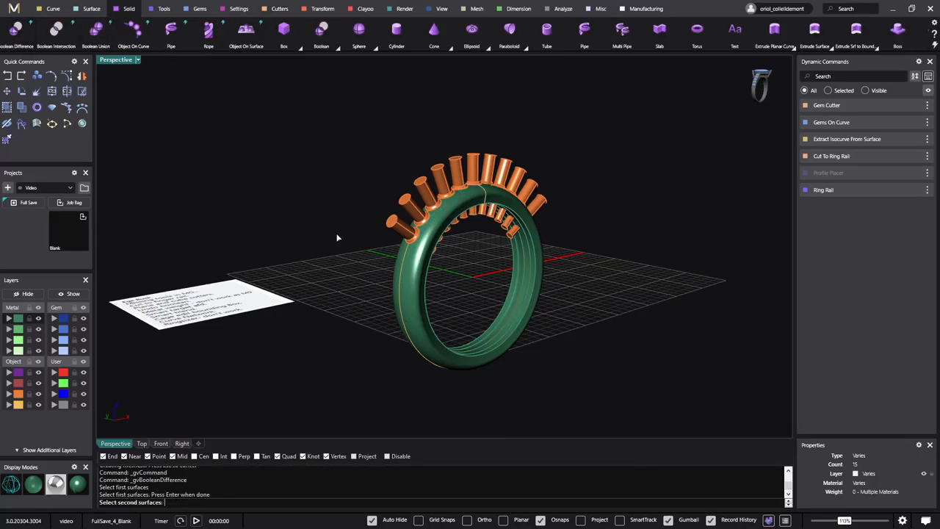
left_click(424, 186)
key("Return")
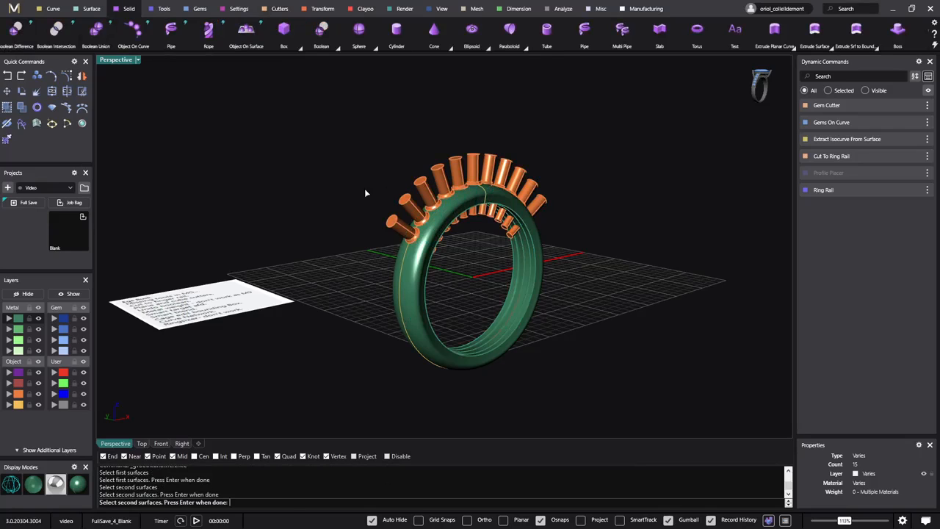
key("Return")
Step: Edit the ring rail to US finger size 8 so the band and its gems rebuild
mouse_move(398, 203)
right_mouse_down()
mouse_move(367, 130)
mouse_move(290, 127)
mouse_move(372, 213)
mouse_move(390, 209)
right_mouse_up()
mouse_move(525, 286)
right_mouse_down()
mouse_move(566, 267)
mouse_move(525, 277)
right_mouse_up()
left_click(517, 258)
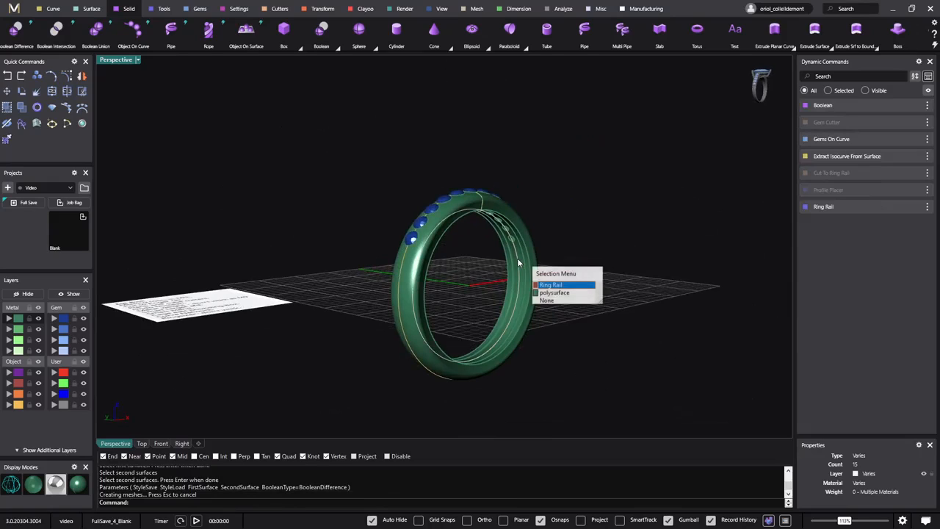
left_click(547, 288)
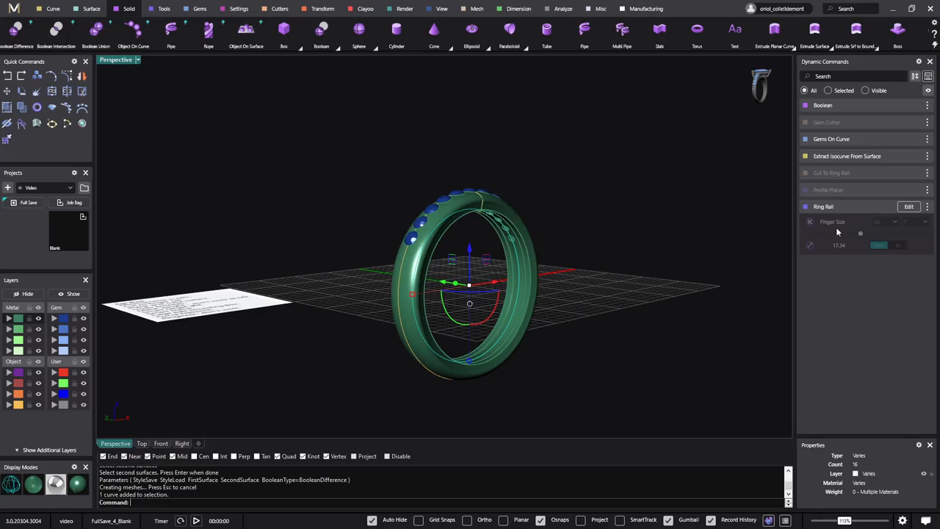
left_click(909, 207)
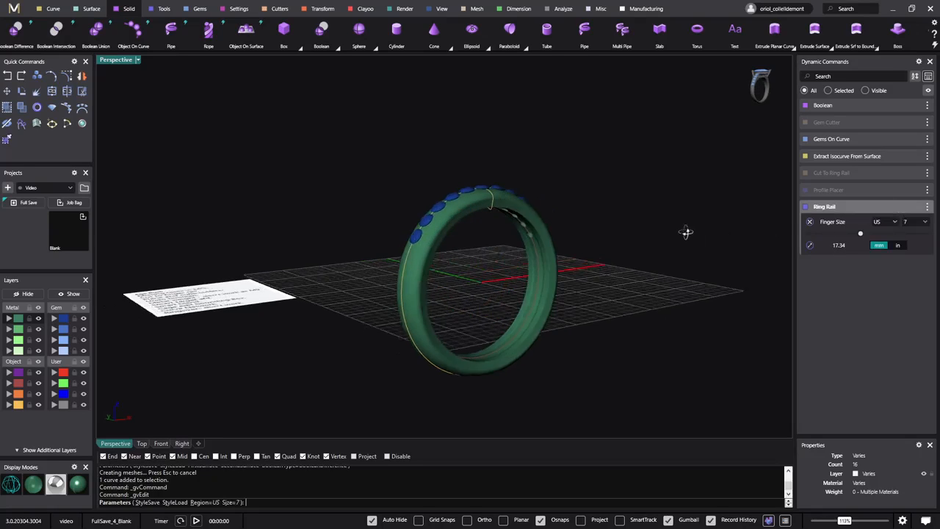
right_click_drag(691, 232, 658, 244)
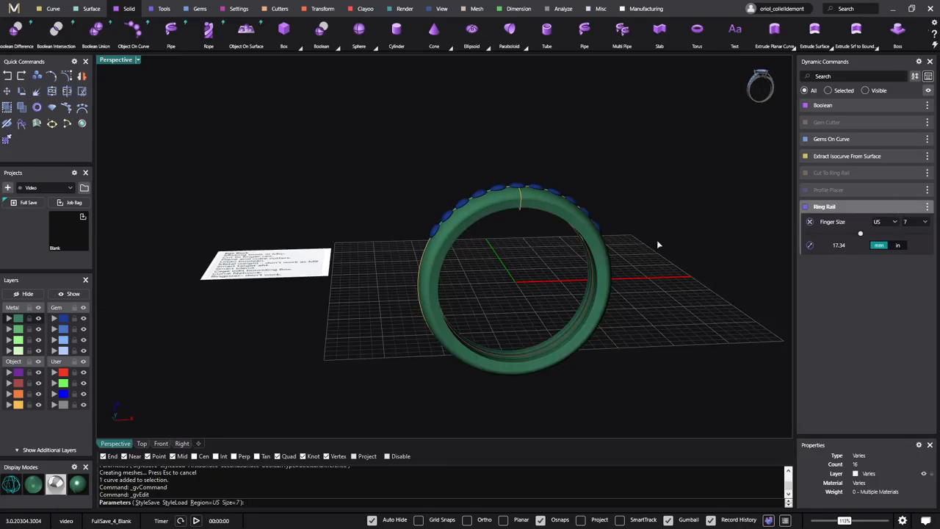
left_click(925, 222)
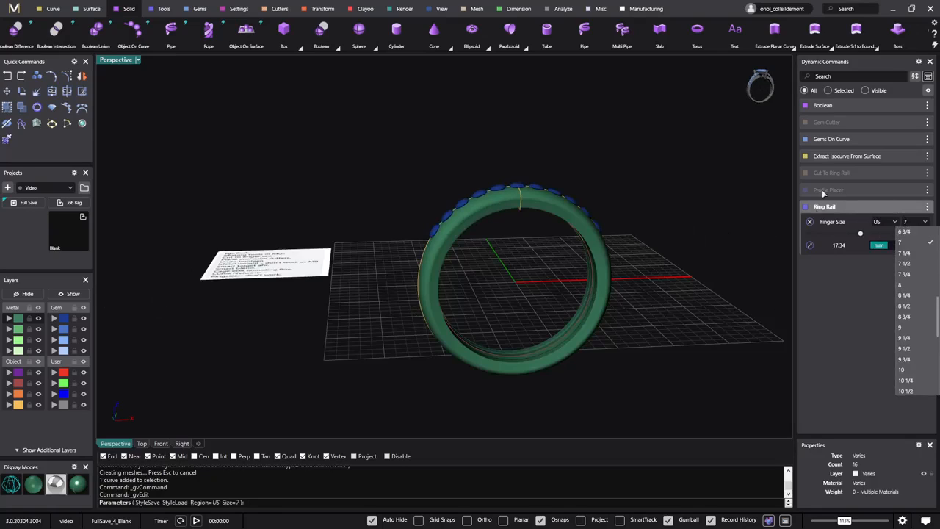
left_click(910, 285)
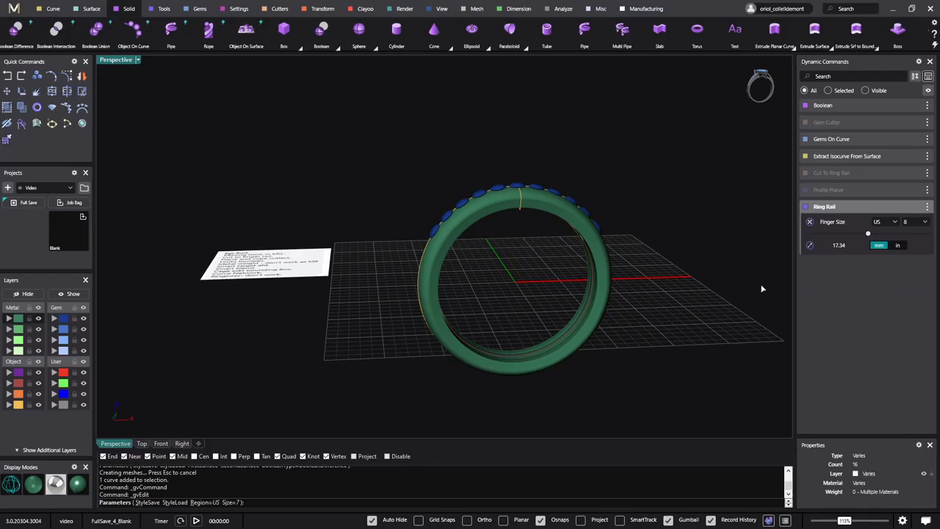
right_click(704, 276)
right_click_drag(677, 279, 343, 216)
left_click(601, 287)
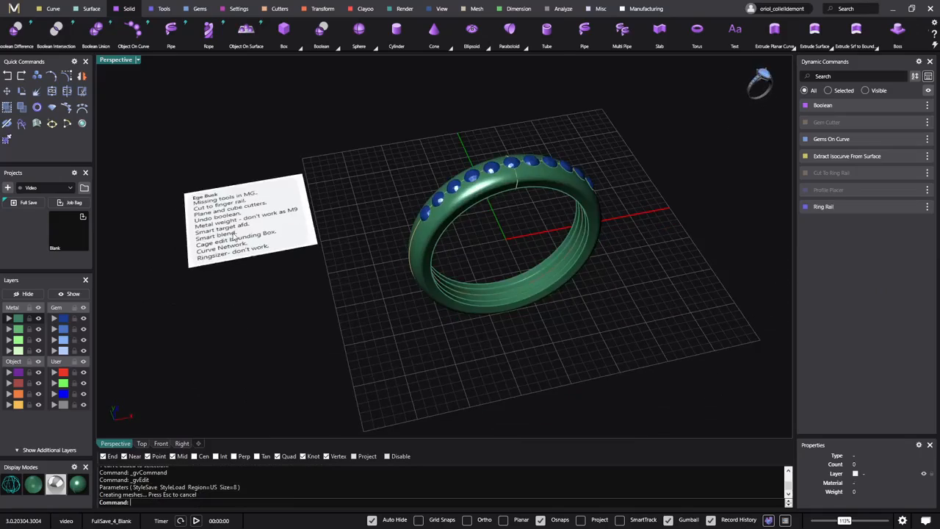
Step: Examine the resized ring, the Boolean entry's options, the Cut To Ring Rail history preview and the notes picture
right_click_drag(390, 257, 443, 218)
right_click_drag(493, 248, 444, 220)
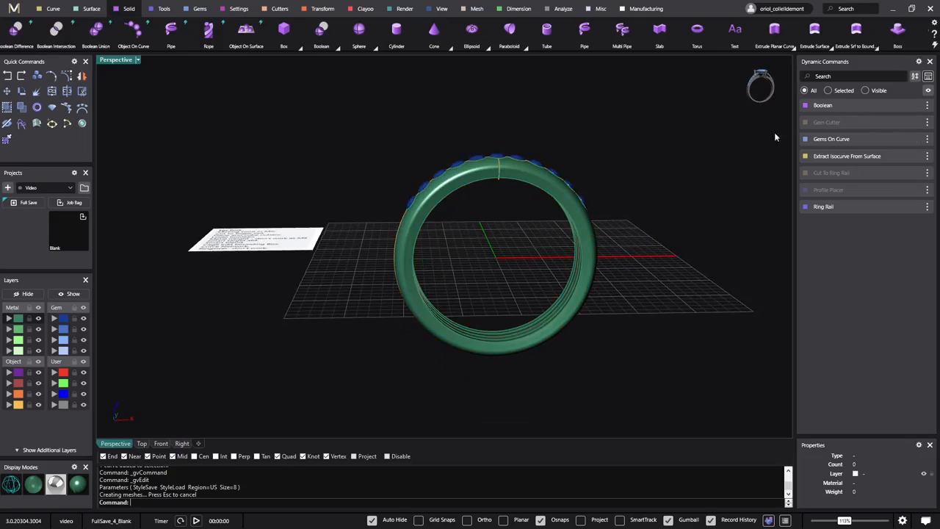
left_click(928, 107)
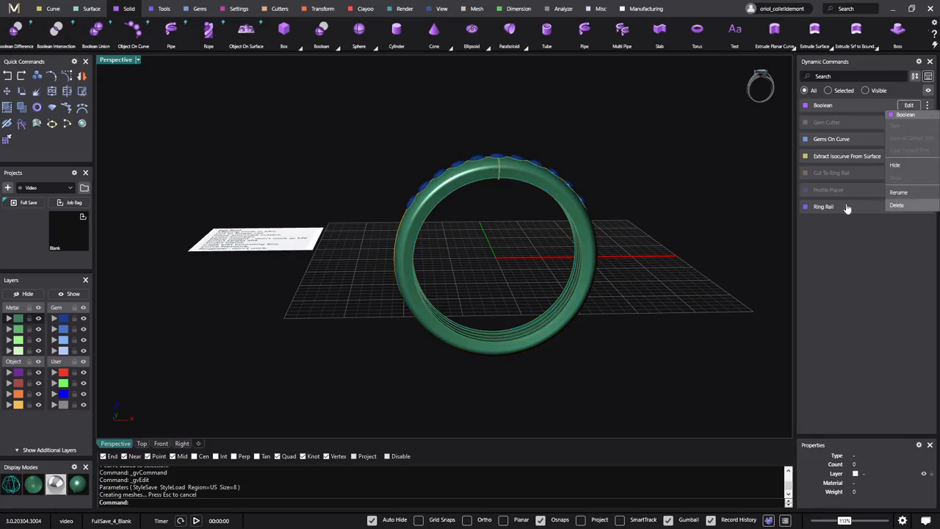
left_click(703, 176)
mouse_move(846, 128)
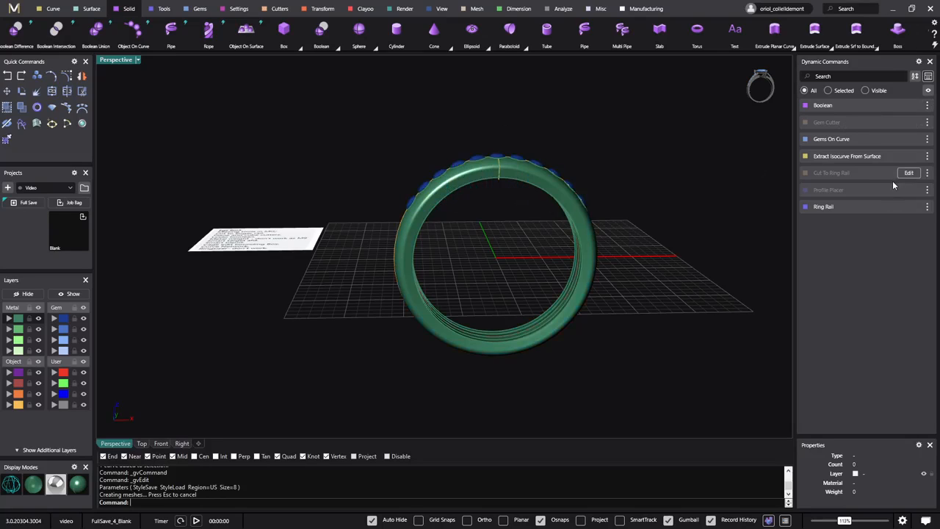
mouse_move(895, 180)
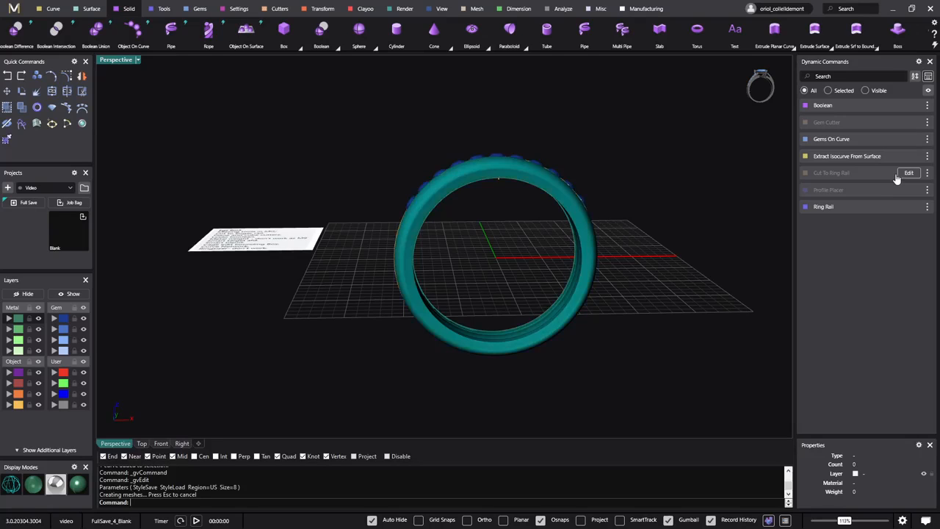
right_click_drag(331, 239, 292, 282)
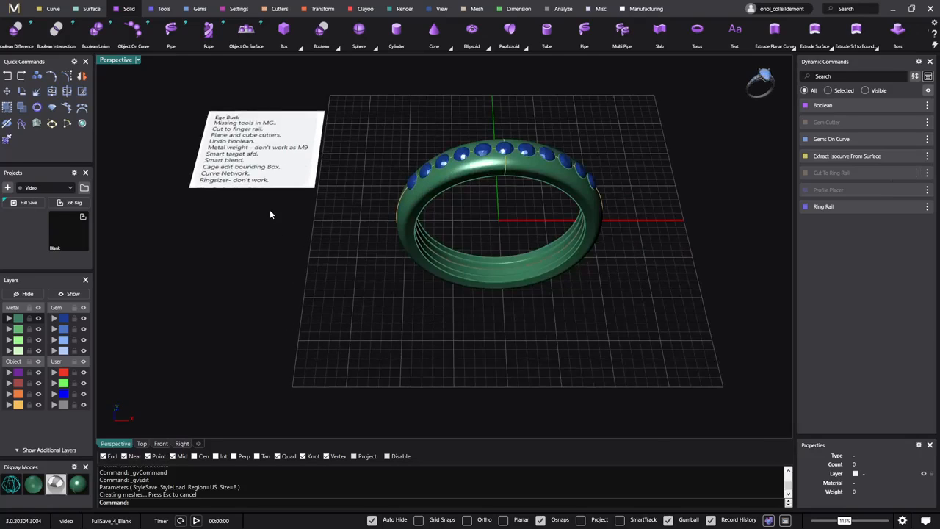
right_click_drag(269, 210, 333, 270, "shift")
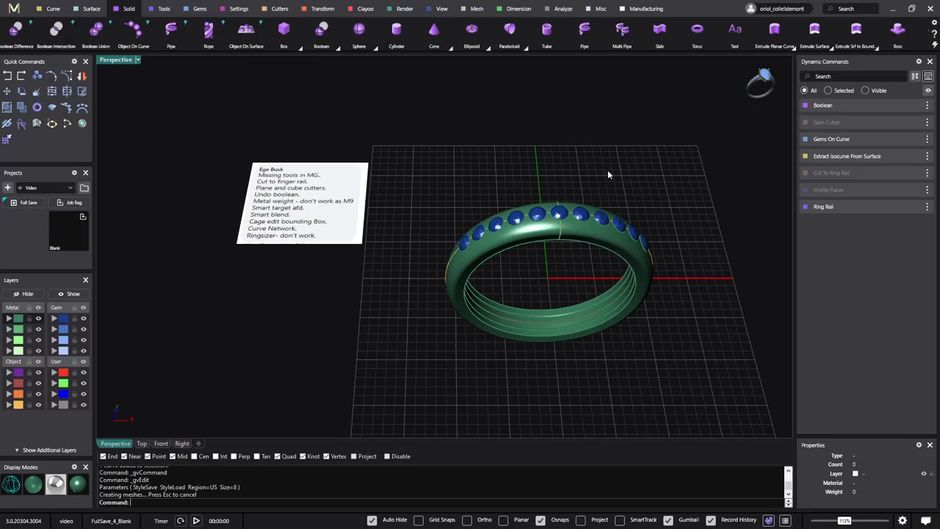
Step: Remove the Boolean from the command history to restore the uncut band and its gem cutters
right_click_drag(606, 174, 541, 176, "shift")
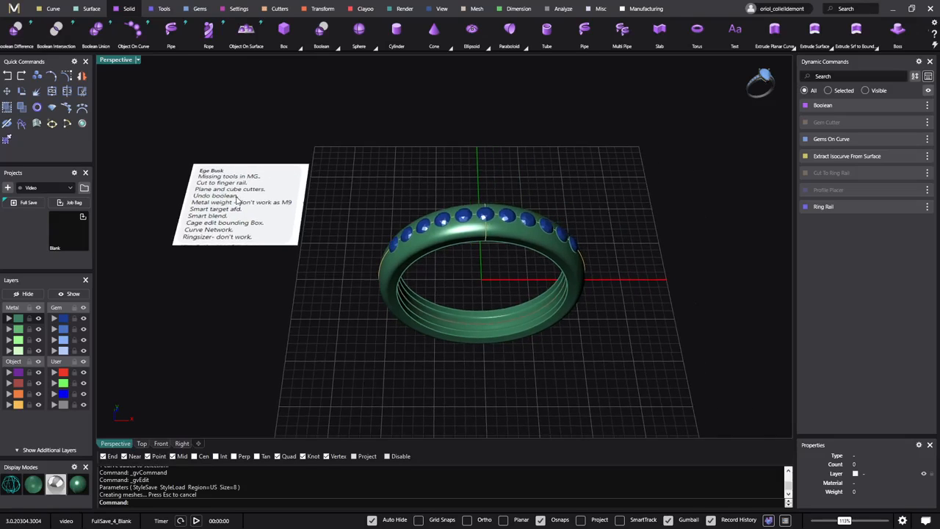
right_click_drag(279, 217, 419, 239)
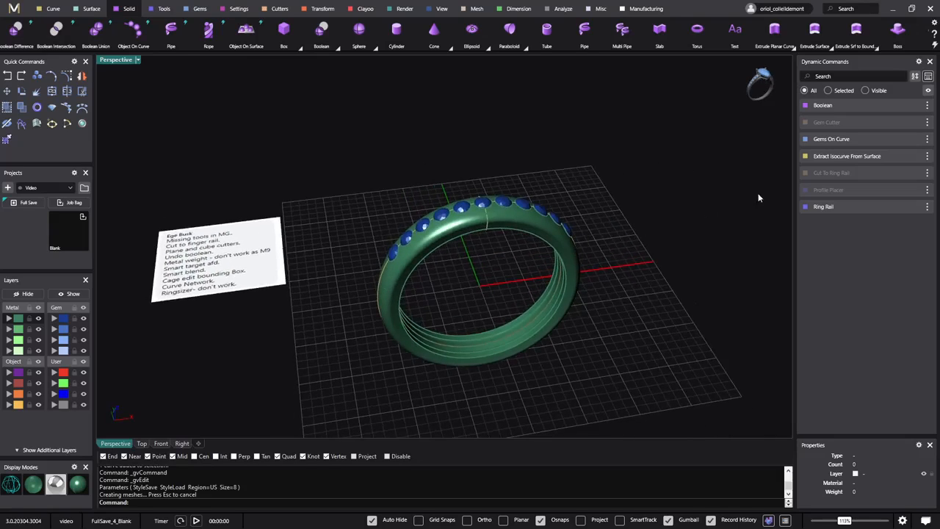
right_click_drag(539, 254, 565, 247, "shift")
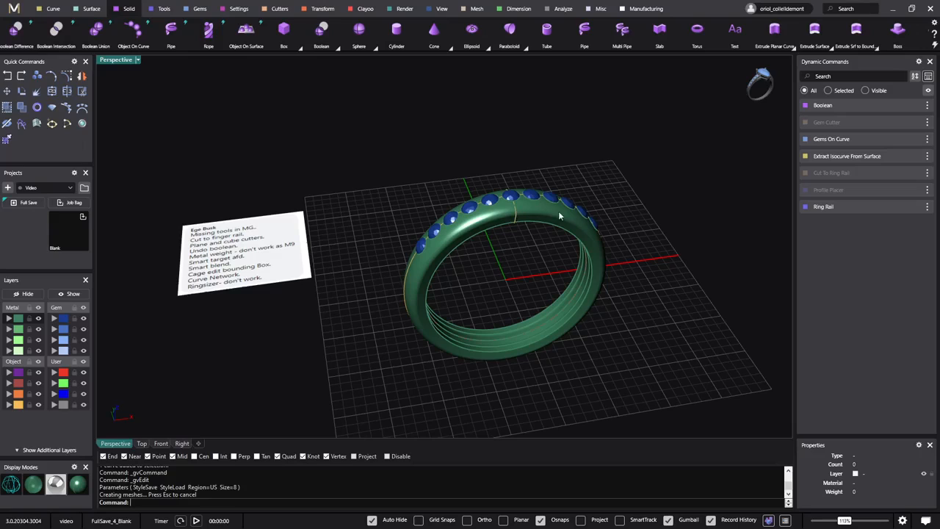
left_click(928, 105)
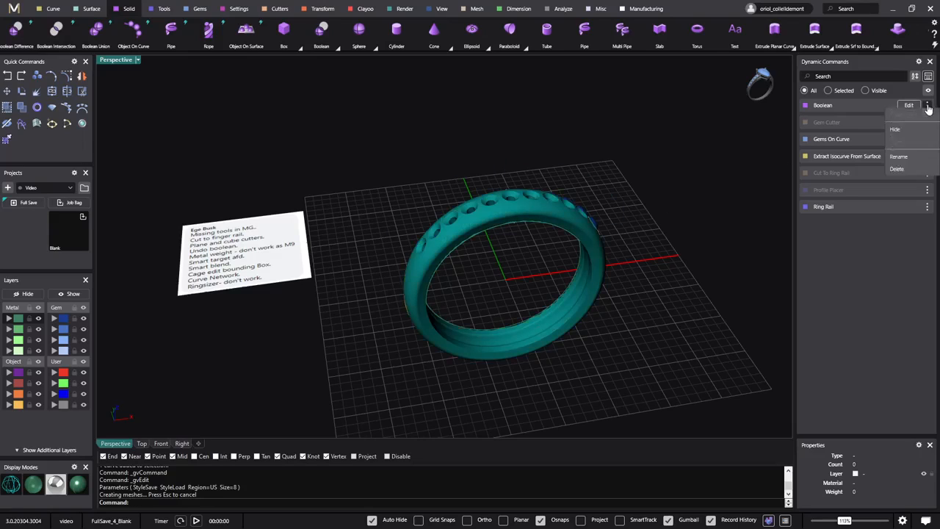
left_click(898, 204)
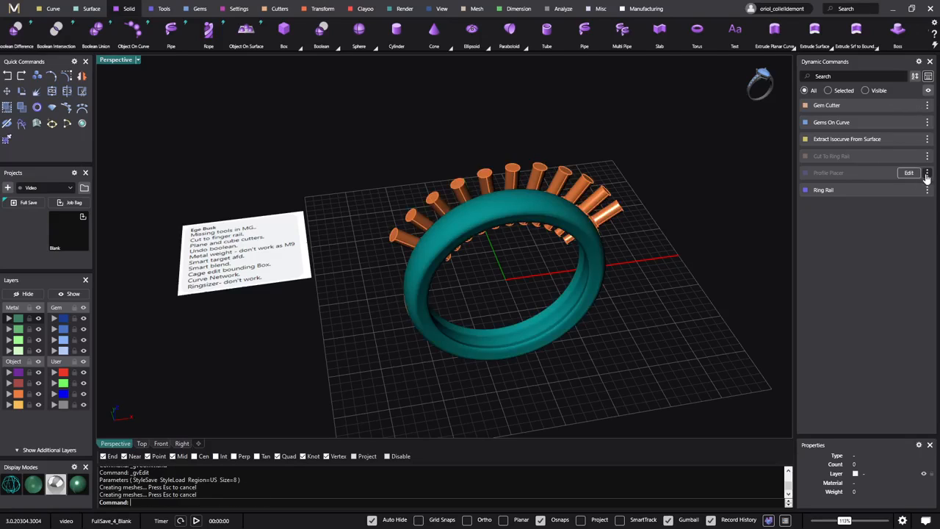
Step: Show the hidden Cut To Ring Rail result so its history entry becomes active again
left_click(926, 173)
left_click(927, 156)
left_click(911, 231)
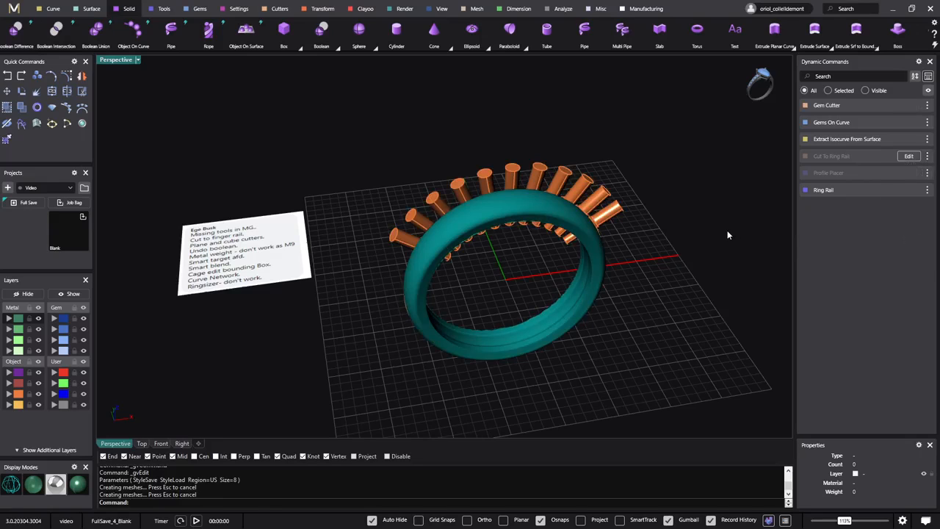
left_click(699, 246)
right_click_drag(710, 234, 689, 213)
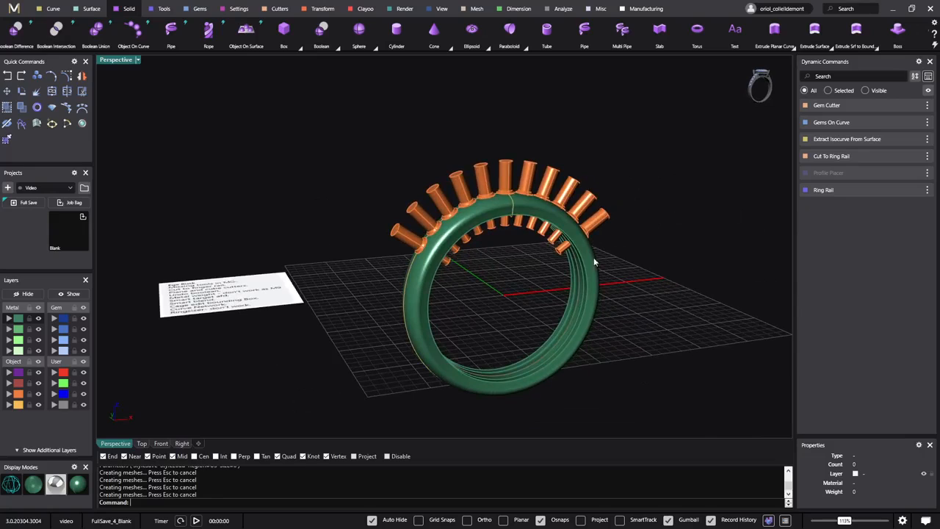
Step: Edit the Profile Placer to replace the band's profile with a grooved profile from the library
left_click(909, 174)
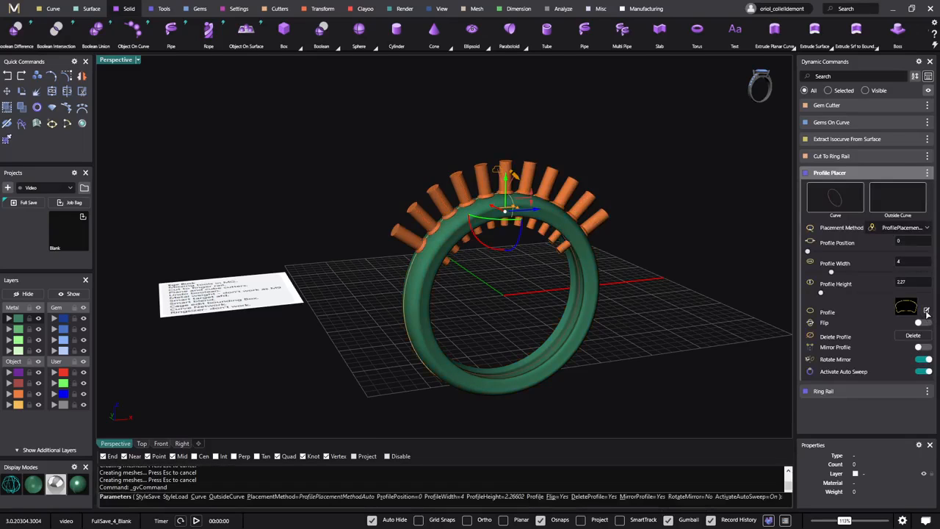
left_click(926, 311)
left_click_drag(318, 236, 360, 275)
left_click(335, 261)
left_click(409, 266)
left_click(671, 129)
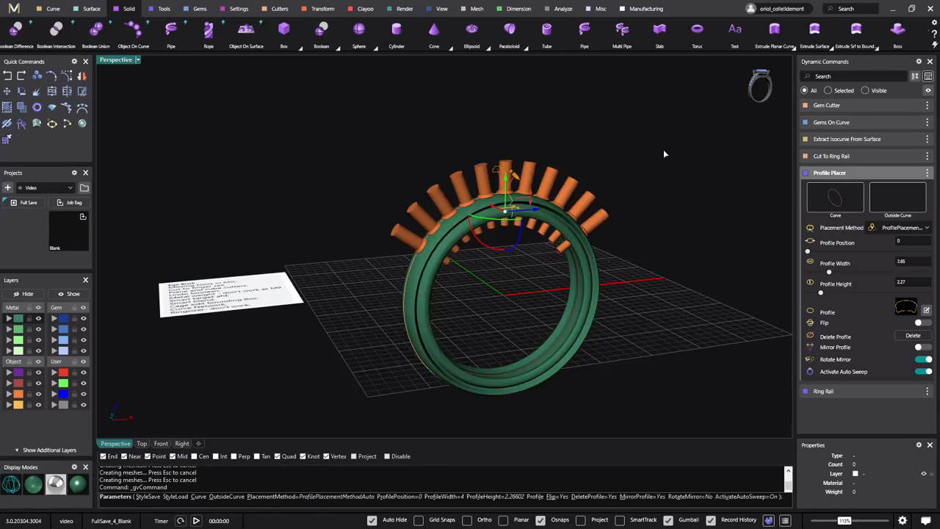
right_click(660, 170)
Step: Hide the orange object layer that holds the gem cutters on the ring
right_click_drag(598, 255, 648, 228)
right_click_drag(289, 235, 295, 318)
right_click_drag(368, 286, 348, 231)
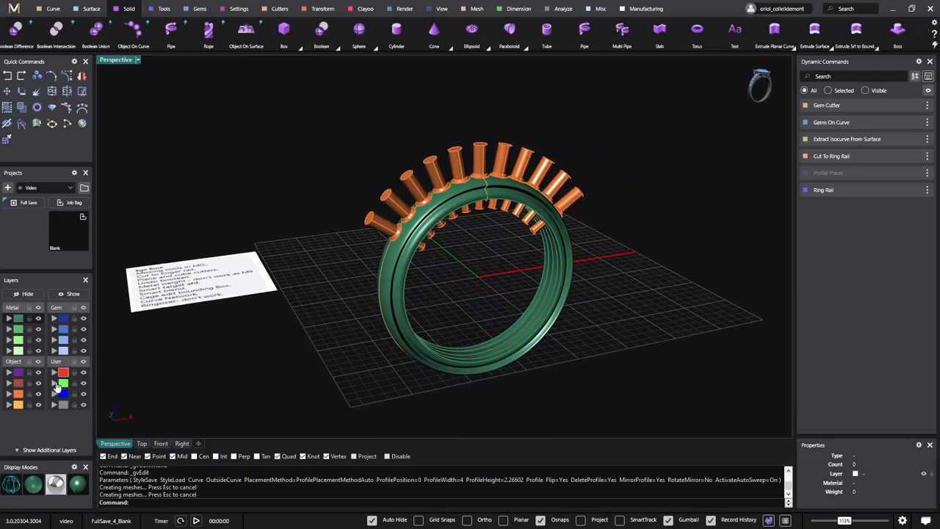
left_click(38, 394)
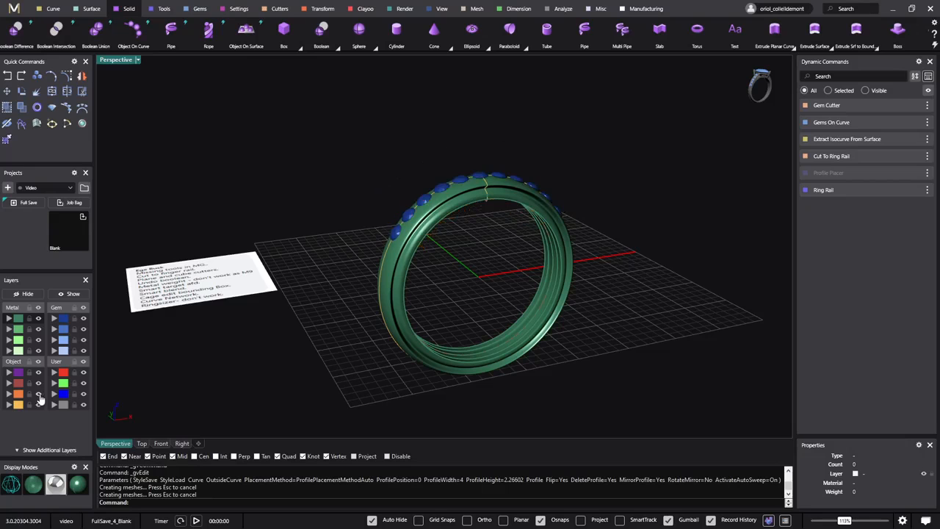
right_click_drag(282, 282, 494, 255)
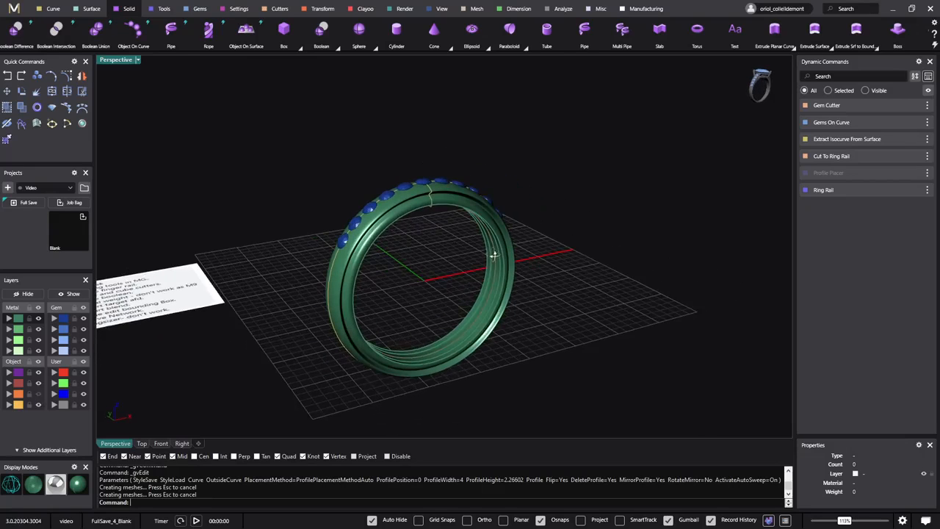
Step: Open the Metal Weights window, undock it beside the ring and enlarge it to show every metal
left_click(15, 11)
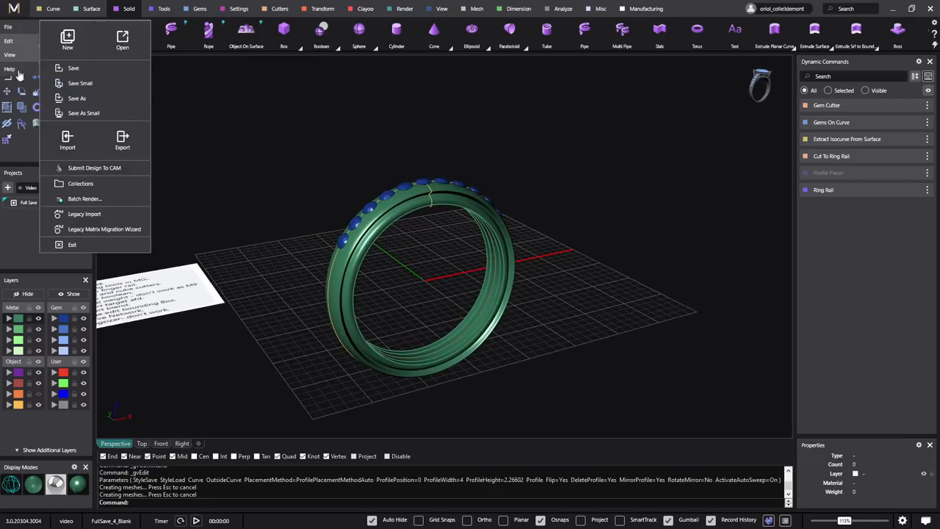
mouse_move(10, 55)
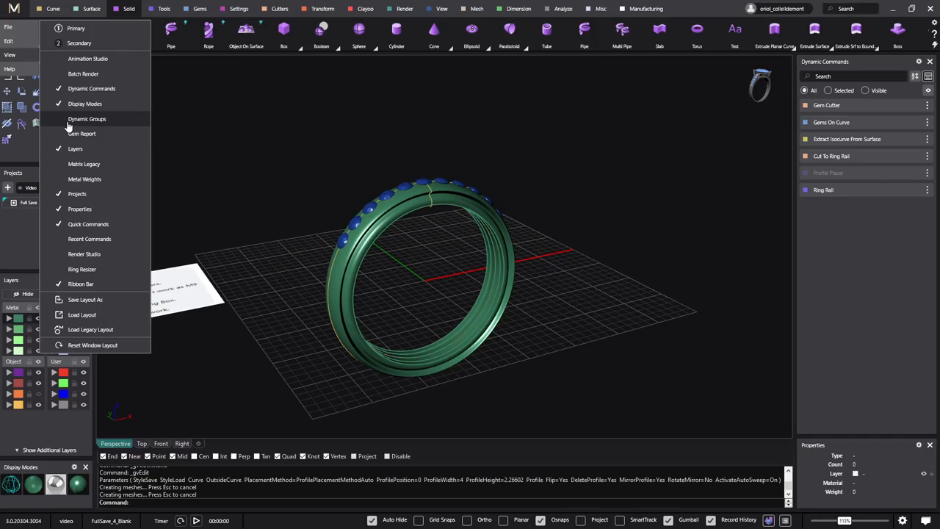
left_click(92, 179)
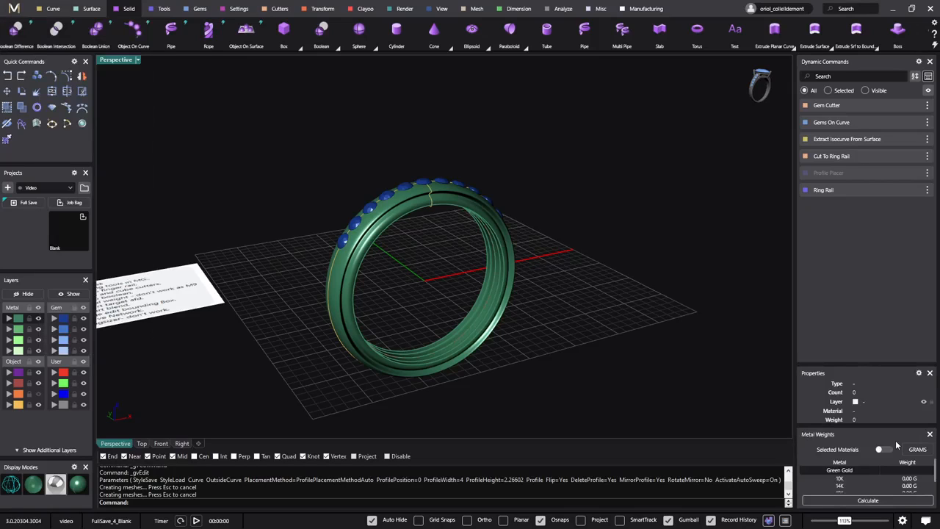
left_click_drag(896, 431, 708, 444)
left_click_drag(712, 204, 704, 100)
left_click_drag(712, 343, 711, 413)
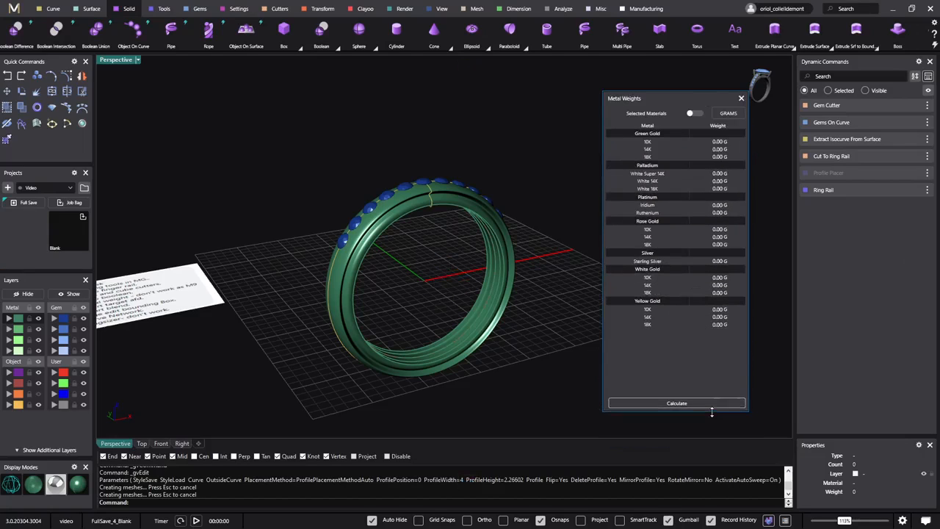
left_click_drag(685, 98, 671, 113)
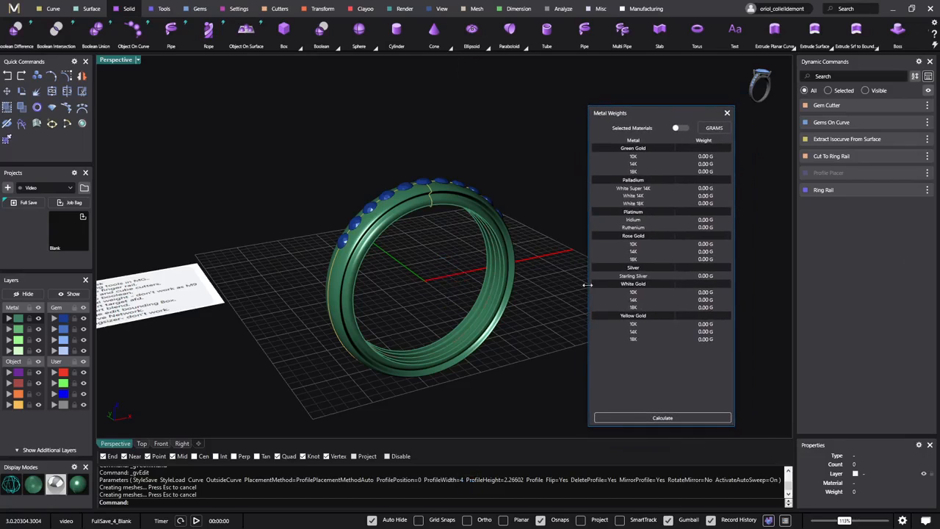
Step: Select the ring band, calculate its weight in all metals and close the Metal Weights window
left_click(500, 284)
left_click(522, 309)
left_click(415, 202)
left_click(466, 228)
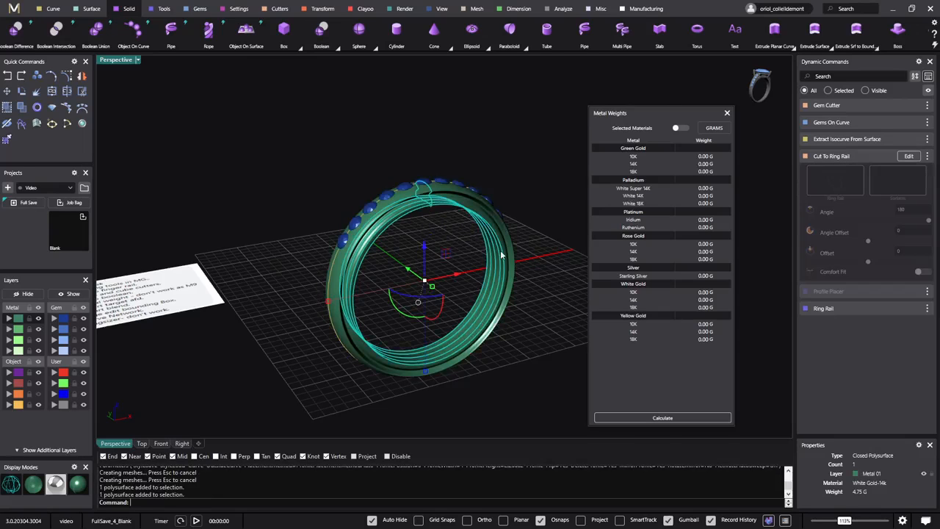
right_click_drag(432, 273, 564, 243)
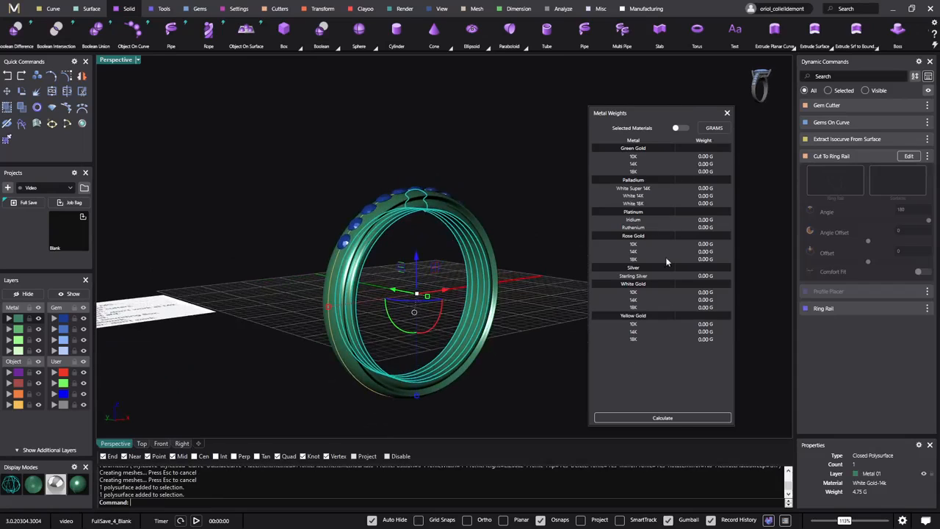
left_click(671, 418)
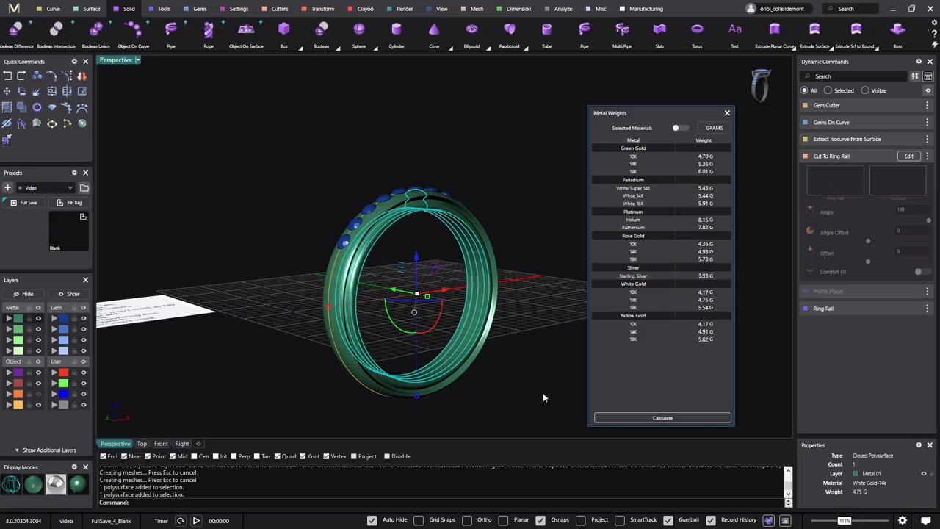
left_click(727, 113)
Step: Examine the remaining items in the missing-tools note and the available Transform commands, with the ring deselected
right_click_drag(405, 162, 300, 234)
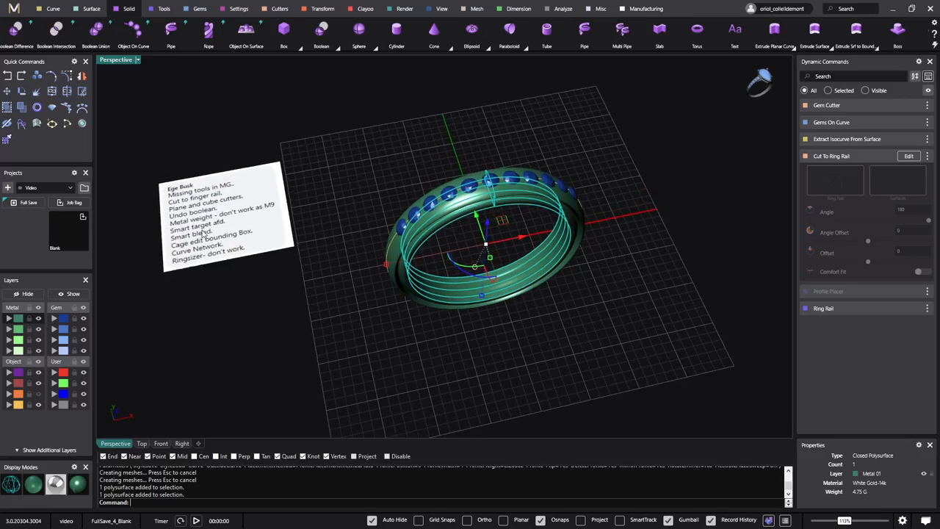
right_click_drag(192, 233, 253, 229, "shift")
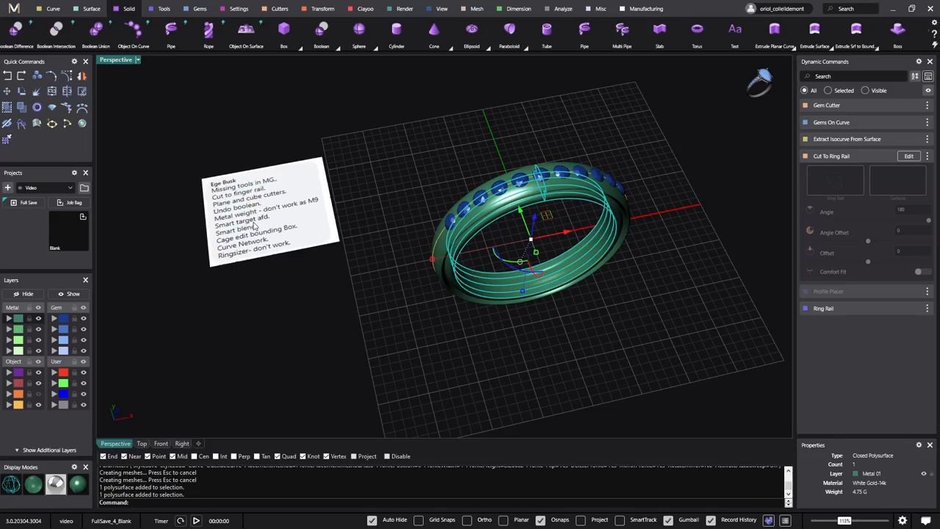
right_click_drag(261, 223, 274, 226)
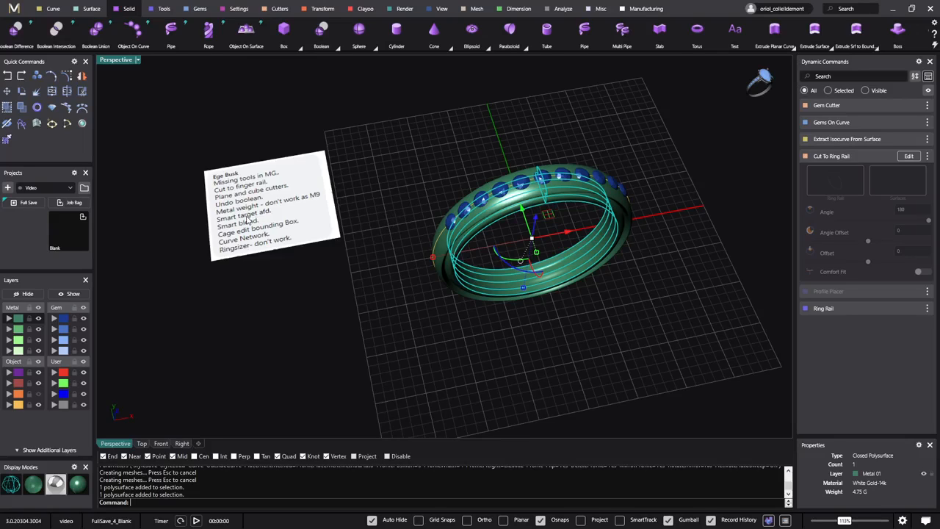
mouse_move(391, 280)
right_mouse_down()
mouse_move(403, 248)
mouse_move(393, 277)
right_mouse_up()
left_click(393, 278)
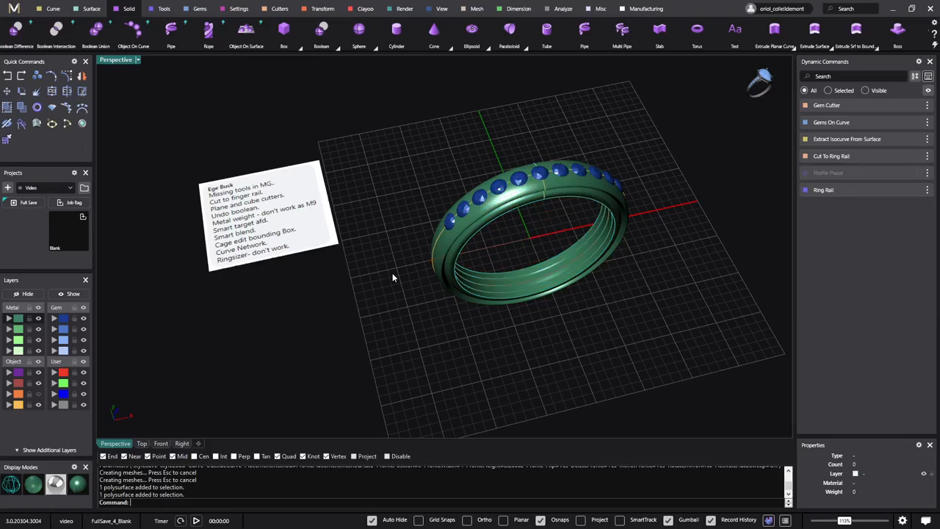
left_click(316, 10)
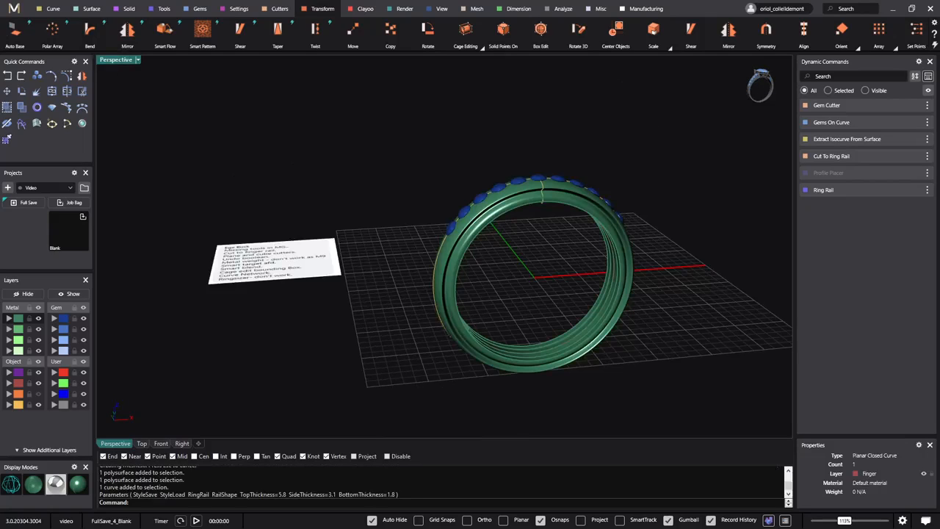
right_click_drag(335, 325, 318, 369)
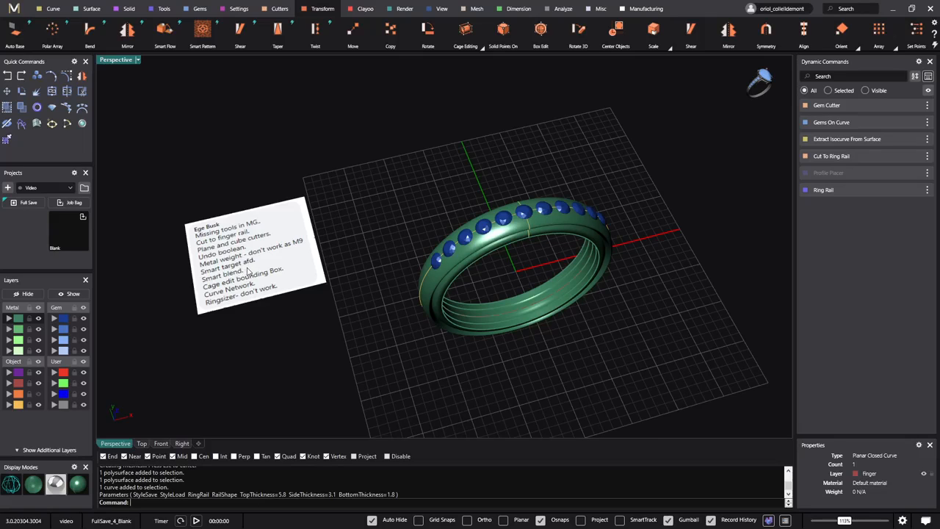
Step: Delete the whole gem-set ring together with its rails, leaving the notes picture in place
right_click_drag(423, 256, 392, 254)
right_click_drag(457, 310, 422, 274, "shift")
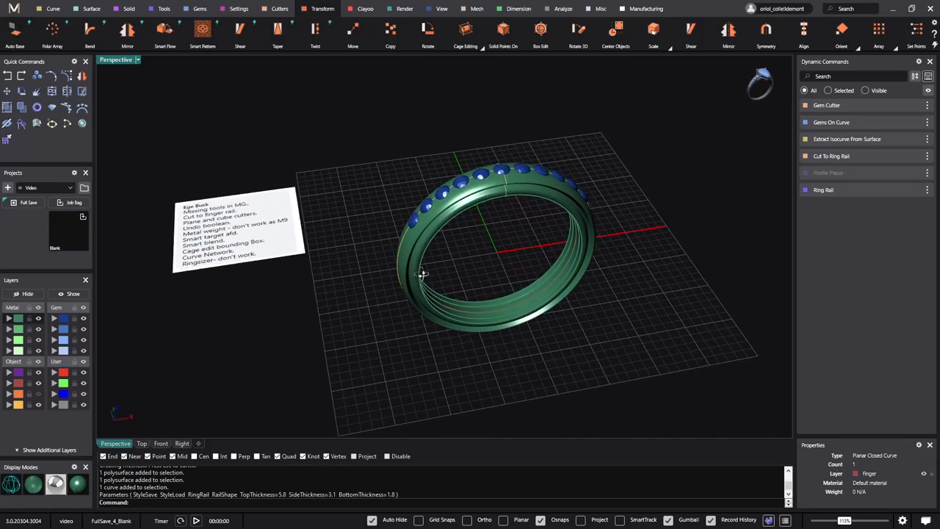
left_click_drag(630, 129, 376, 371)
key("Delete")
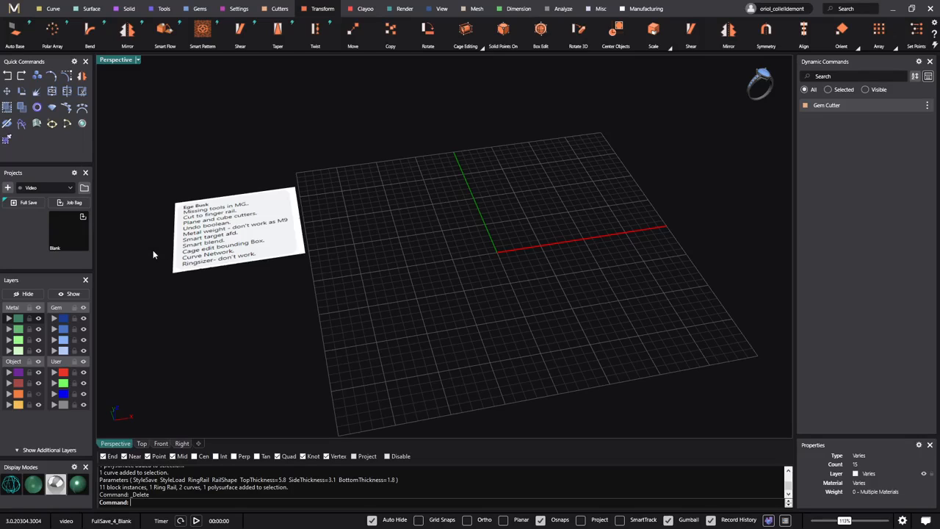
Step: Create a US size 7 ring rail and an outside ring rail with a top thickness of 4.3
left_click(37, 107)
key("Escape")
left_click(37, 107)
left_click_drag(523, 187, 524, 163)
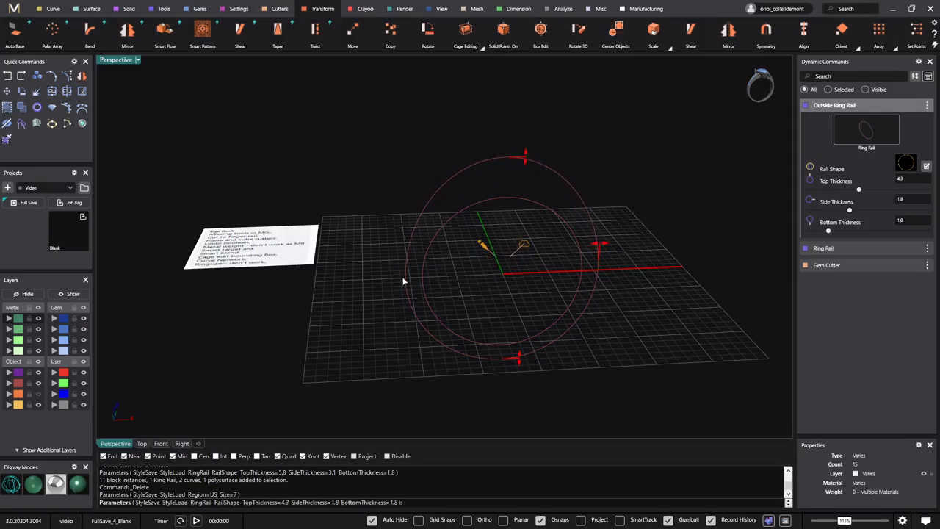
right_click_drag(442, 199, 468, 199)
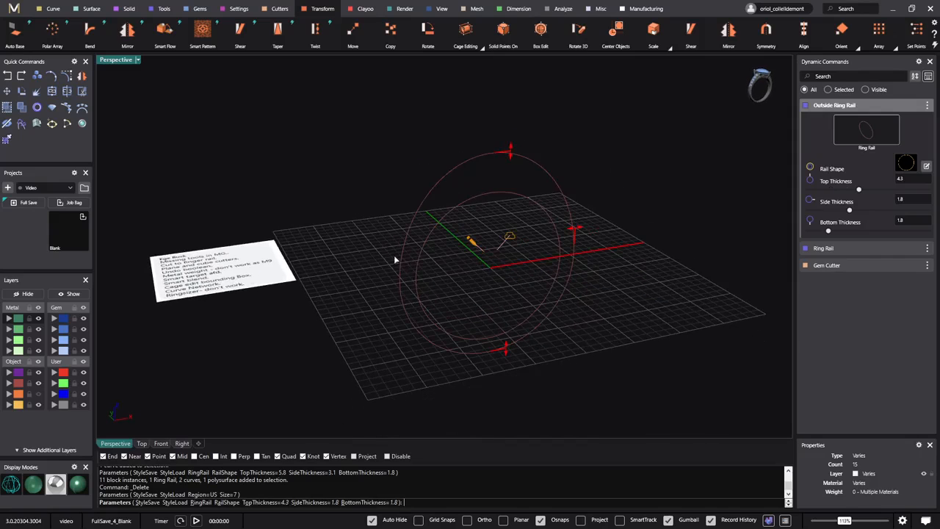
right_click_drag(569, 300, 541, 293)
right_click(643, 334)
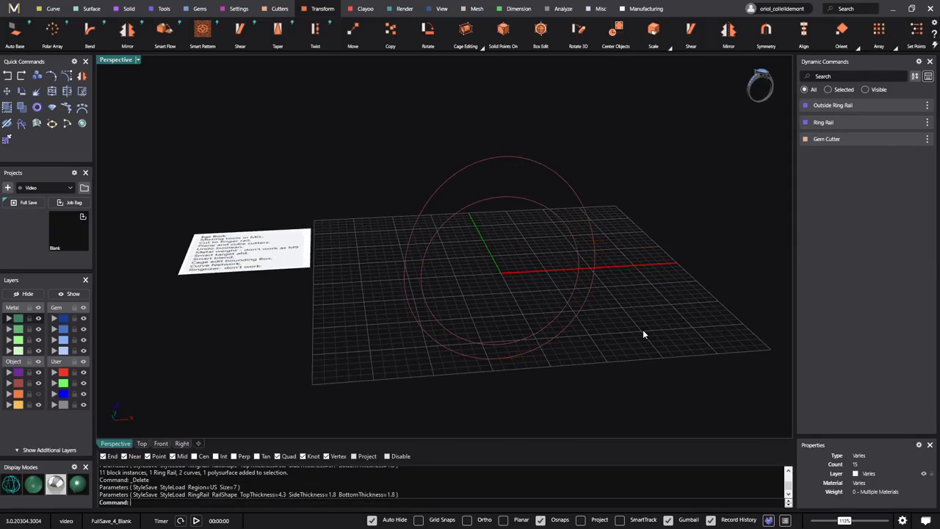
Step: Place a profile between the inner and outside ring rails with Profile Placer at position 0.05, and mirror it
left_click(166, 13)
left_click(22, 124)
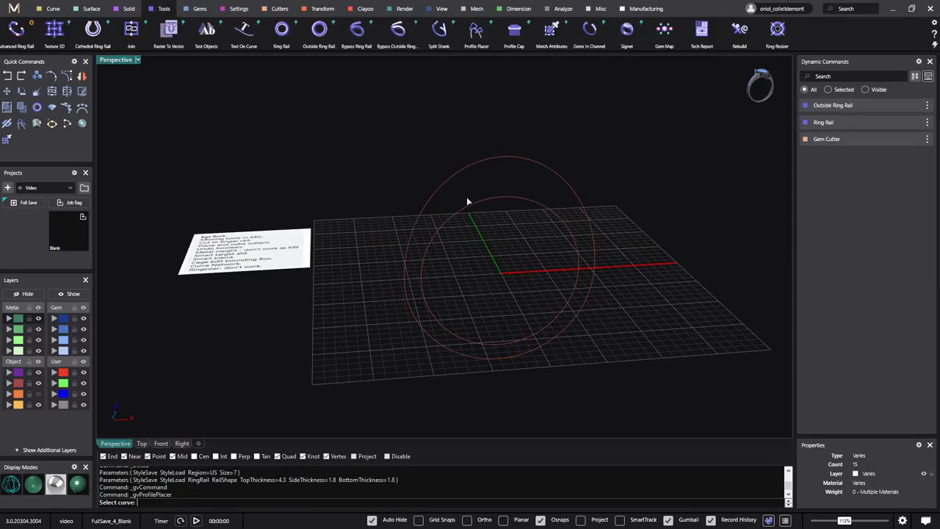
left_click(473, 207)
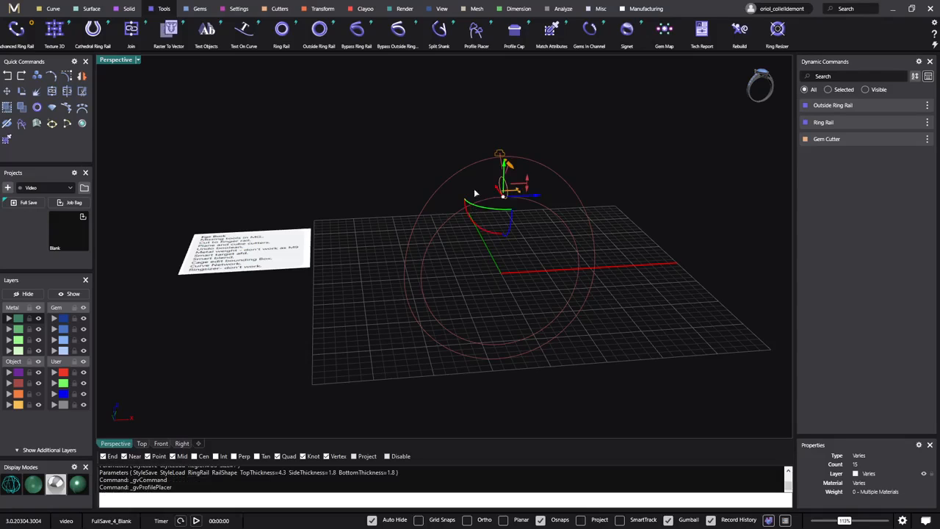
left_click(897, 125)
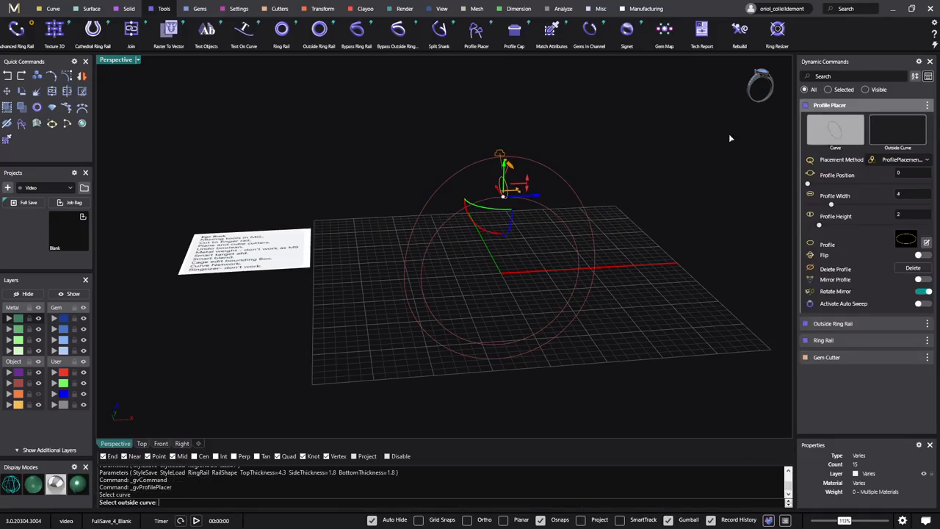
left_click(485, 160)
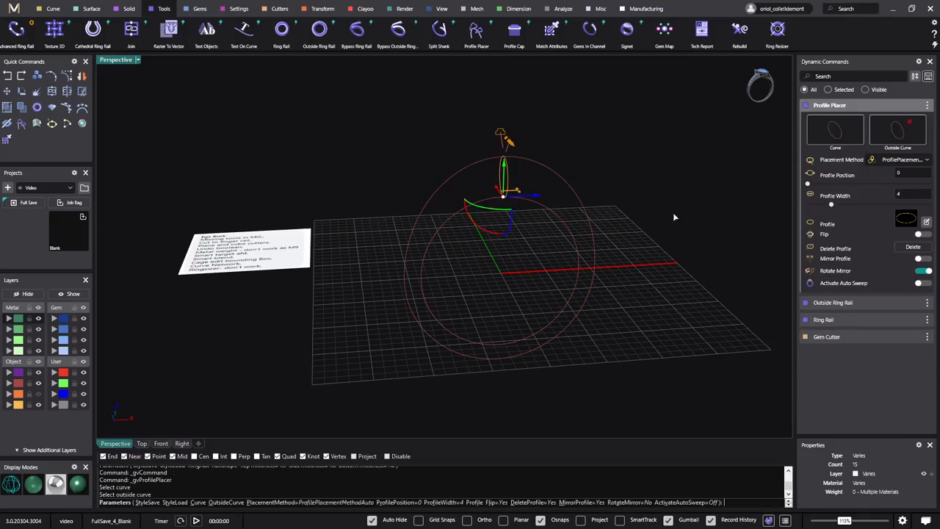
left_click_drag(504, 200, 528, 197)
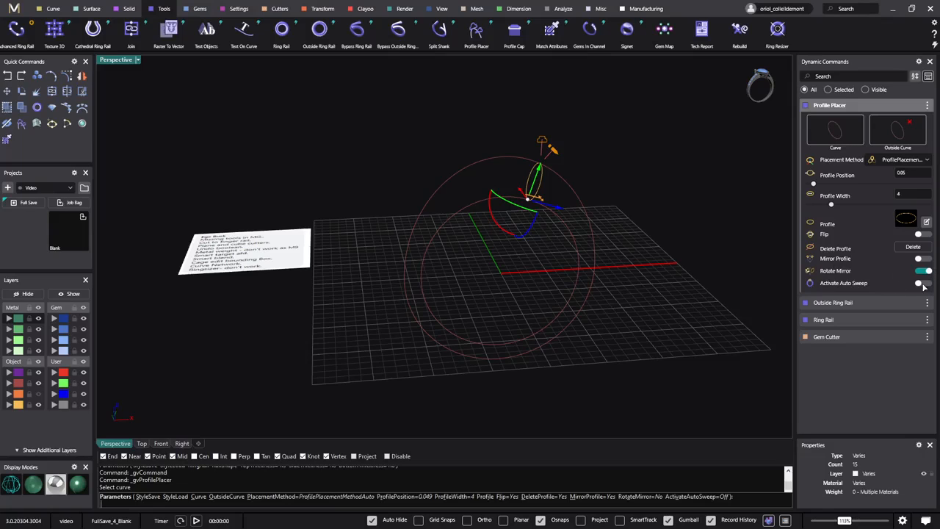
left_click(923, 259)
right_click(735, 251)
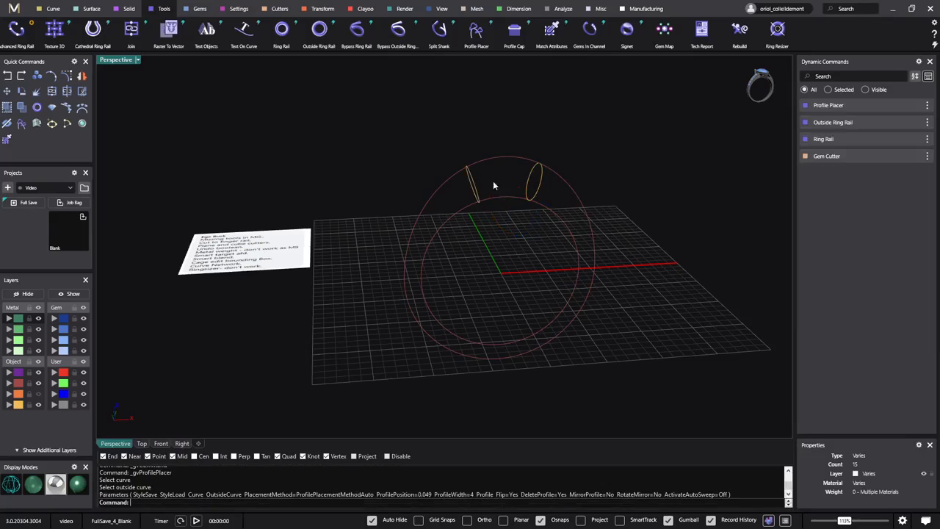
Step: Create a Sweep 2 ring shank along the inner and outside ring rails using both placed profiles
left_click(91, 8)
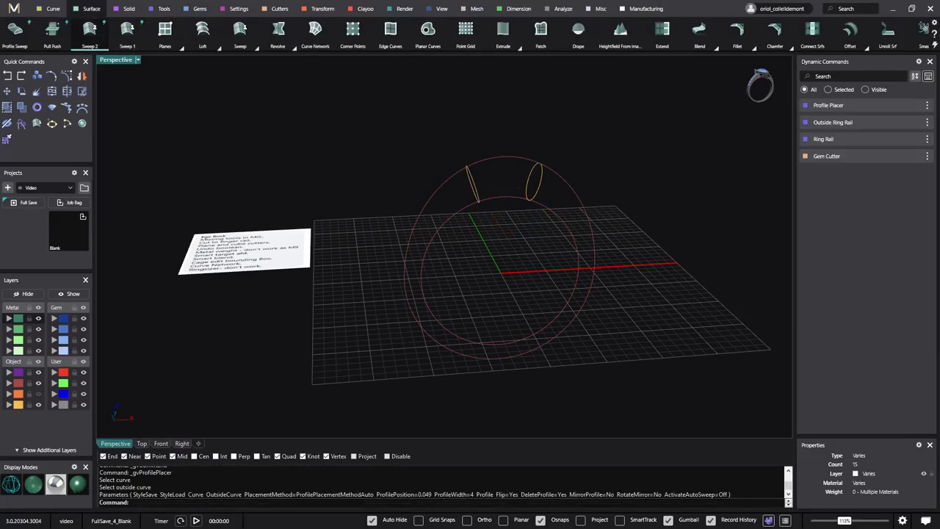
left_click(91, 36)
left_click(468, 208)
left_click(446, 183)
left_click(538, 191)
left_click(475, 192)
key("Return")
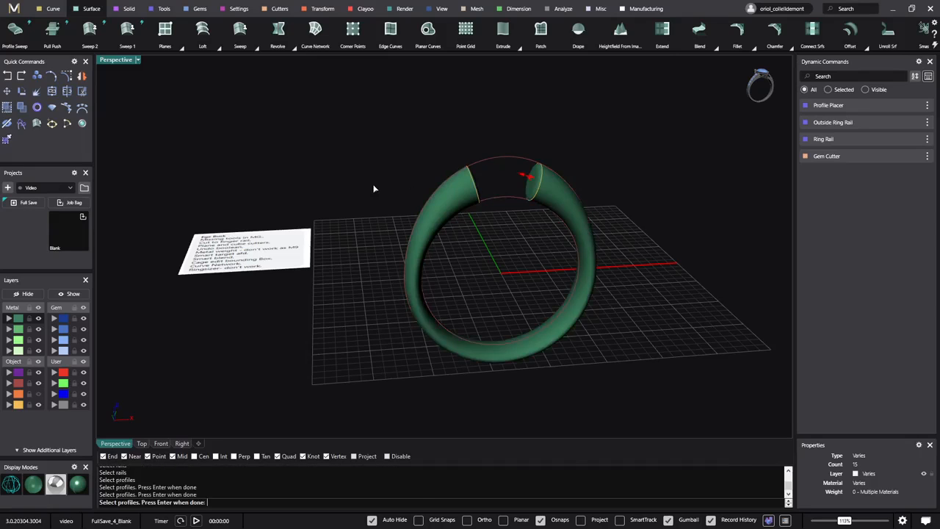
key("Return")
mouse_move(390, 201)
right_mouse_down()
mouse_move(489, 199)
mouse_move(390, 195)
right_mouse_up()
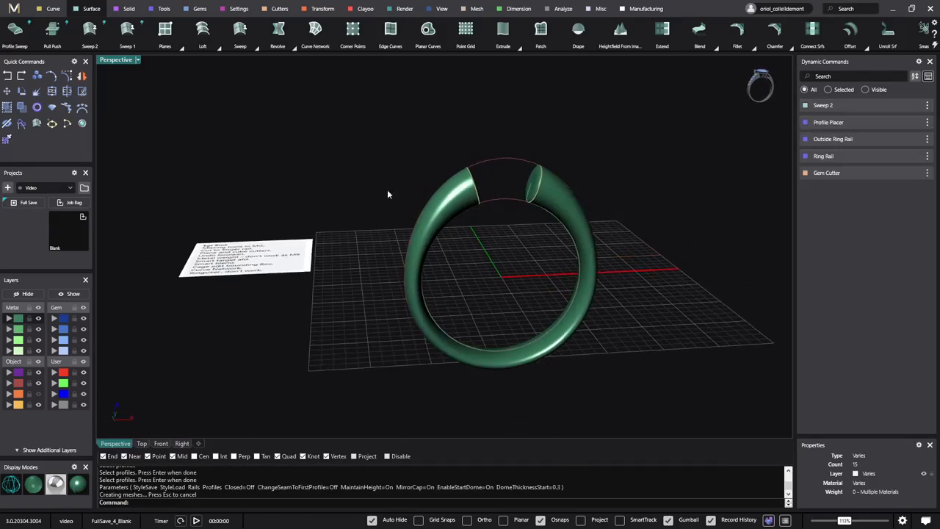
Step: Edit the outside ring rail's shape, moving its upper corner control point to about X -17.7, Y 17.7 and its side point slightly outward
left_click(495, 163)
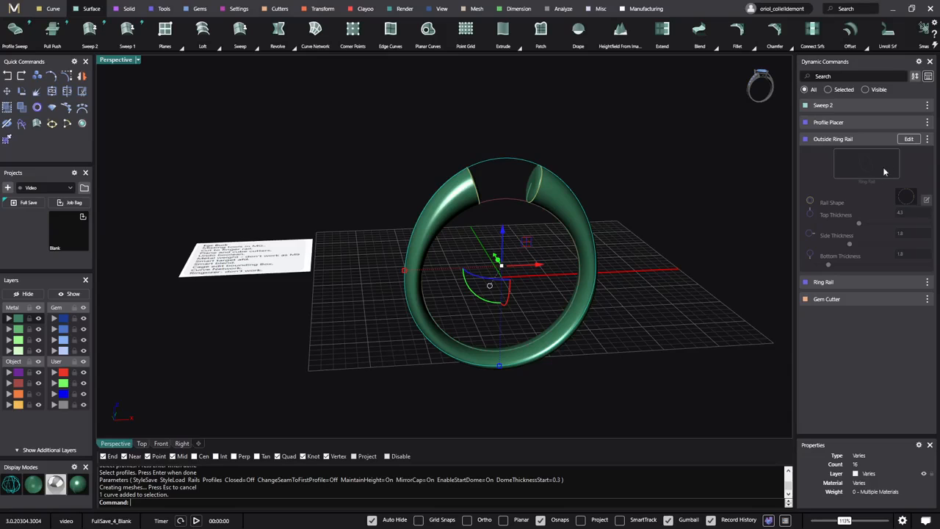
left_click(911, 140)
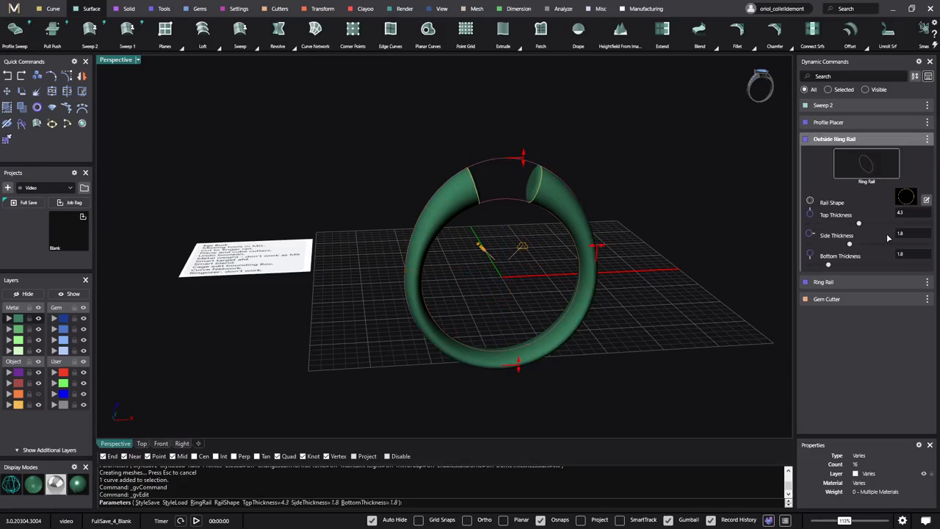
left_click(926, 201)
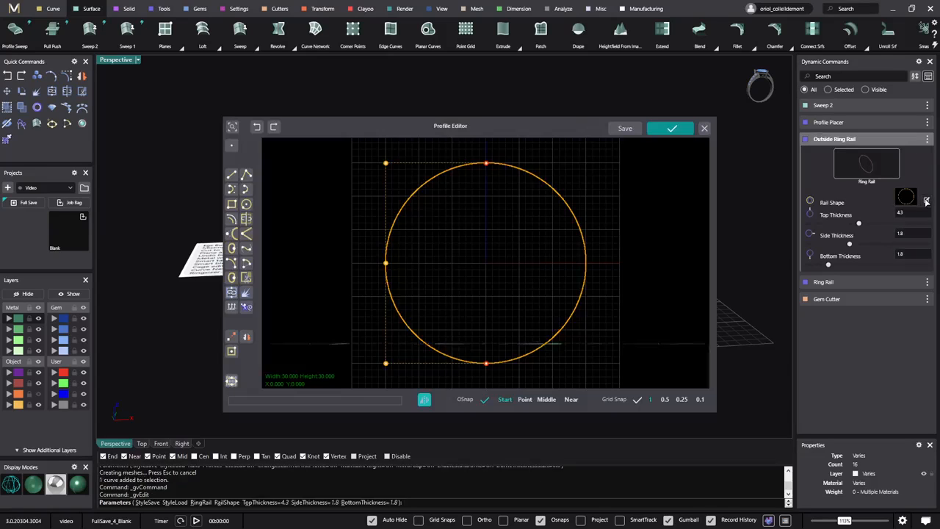
left_click_drag(539, 132, 774, 134)
right_click_drag(395, 217, 249, 196)
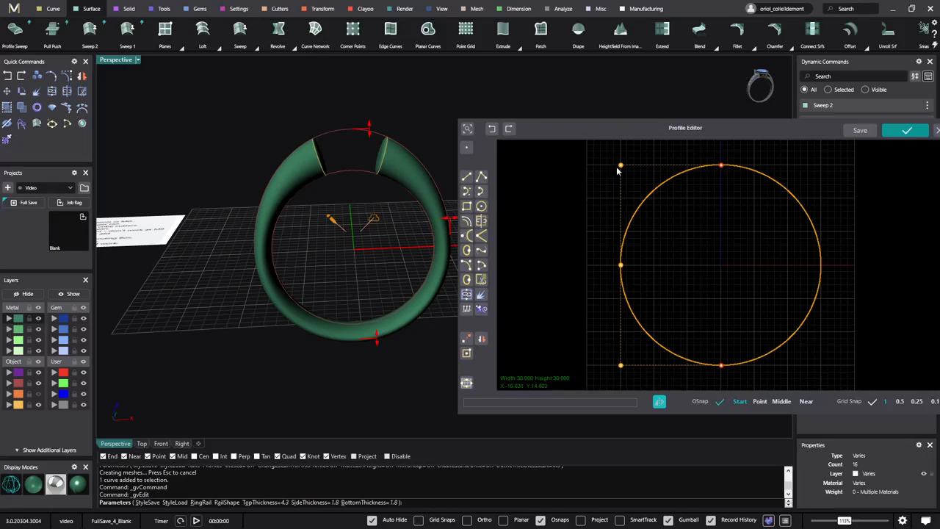
left_click_drag(621, 166, 602, 150)
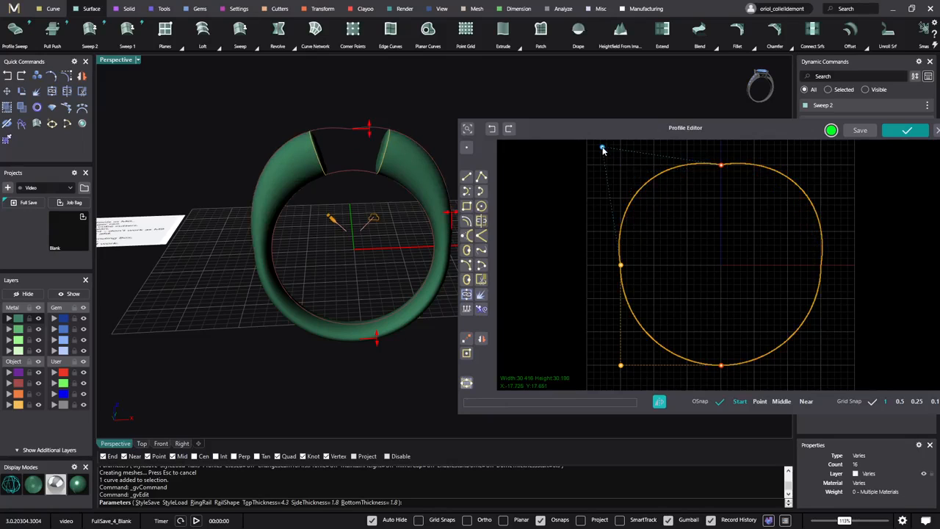
left_click_drag(624, 267, 615, 265)
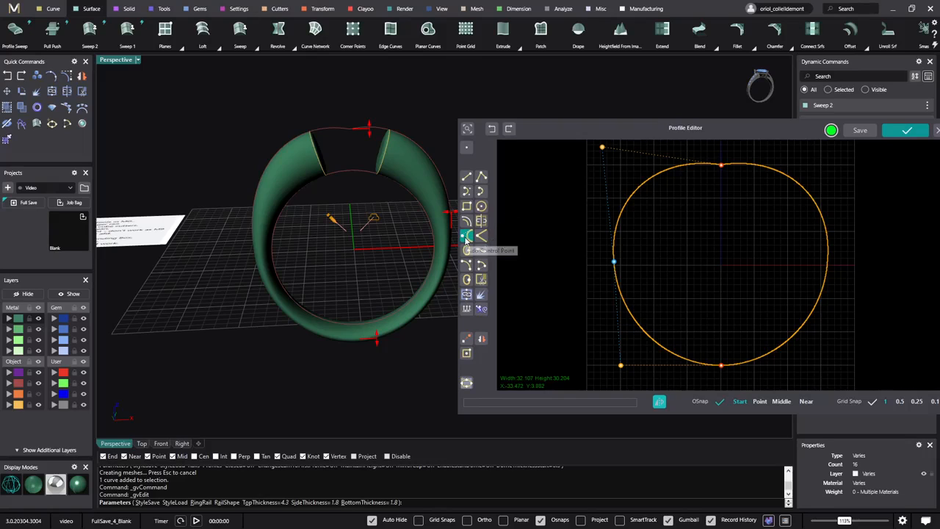
Step: Add a control point to the upper side of the rail shape and move the corner point inward toward the top centre
left_click(623, 212)
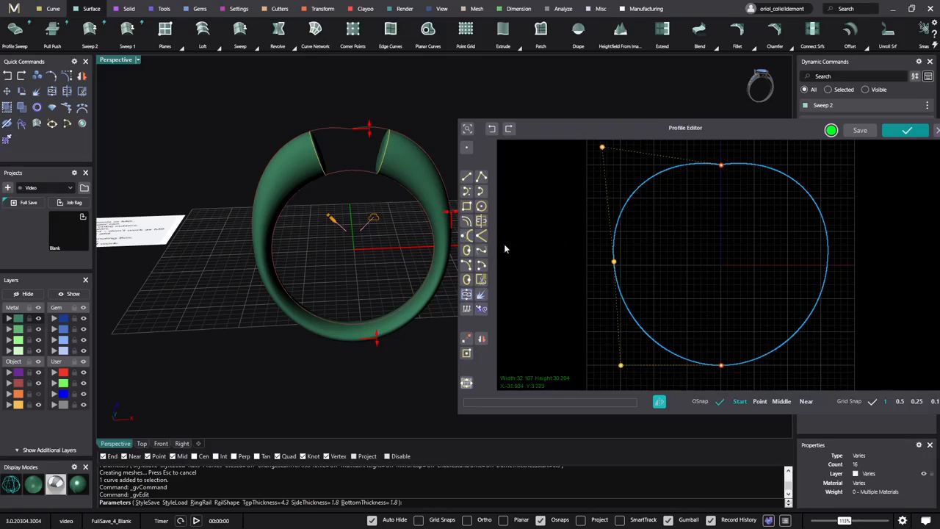
left_click(467, 237)
left_click(620, 216)
left_click(602, 148)
left_click(657, 162)
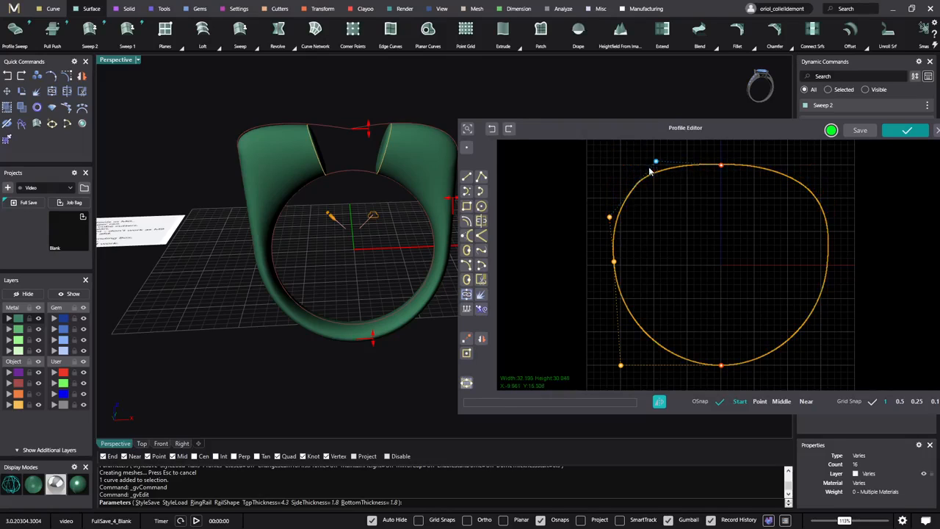
Step: Pull the added shoulder point and the side point inward, the latter to about X -14.3, Y 0.6, and apply the new rail shape
left_click(609, 219)
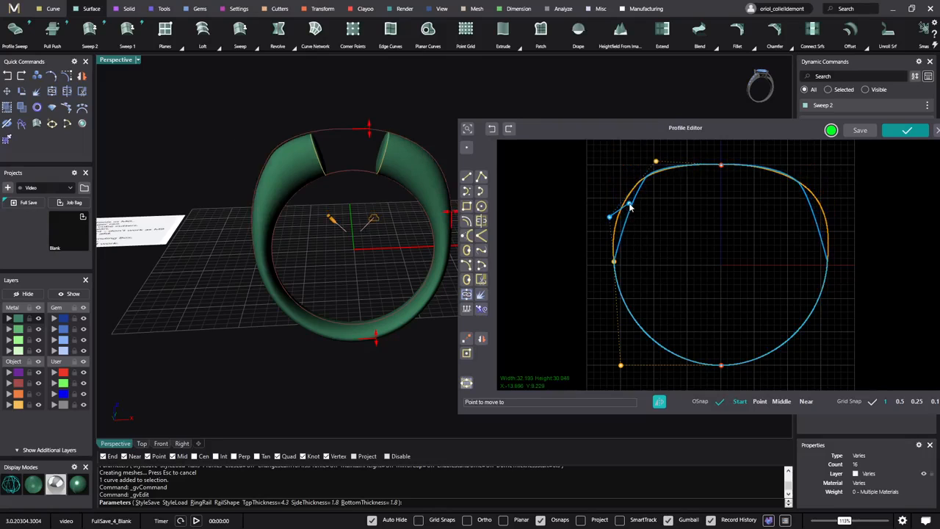
left_click(629, 204)
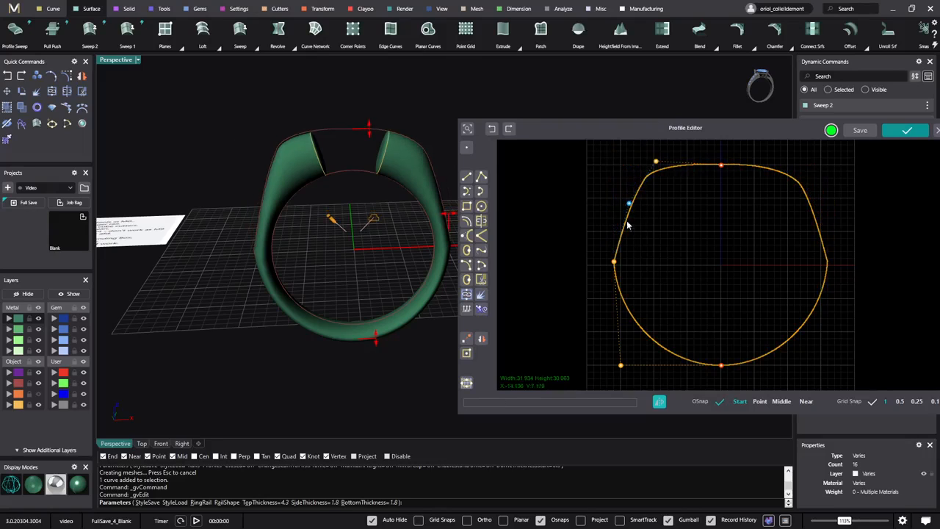
left_click(615, 262)
left_click(625, 264)
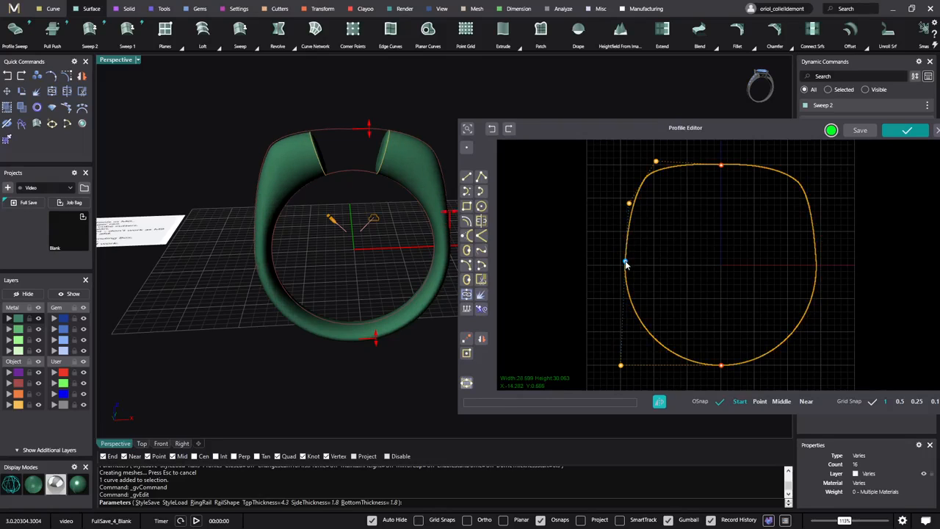
right_click_drag(367, 254, 335, 269)
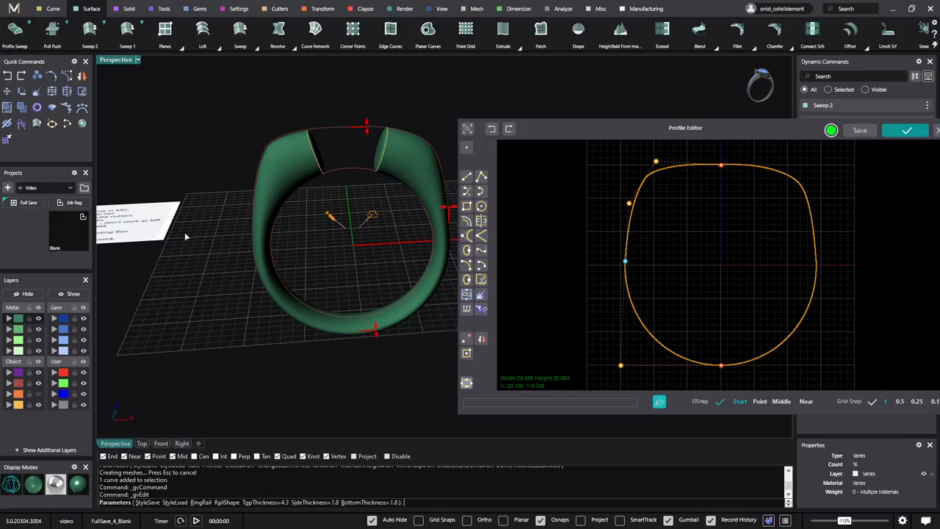
left_click(907, 131)
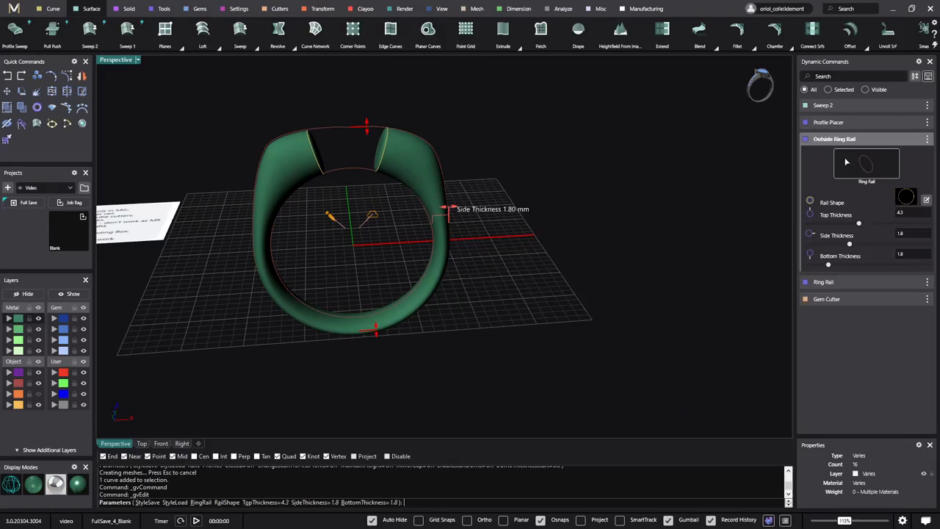
right_click(541, 203)
right_click_drag(364, 222, 518, 232, "shift")
right_click_drag(327, 234, 309, 270)
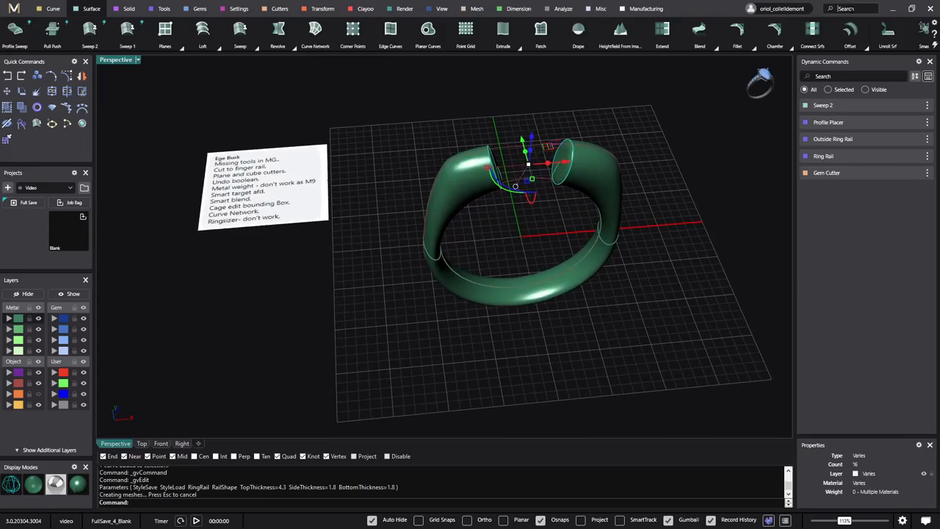
Step: Search the commands for "box" and examine the cage editing and surface commands, with the ring profiles deselected
left_click(850, 8)
type("box")
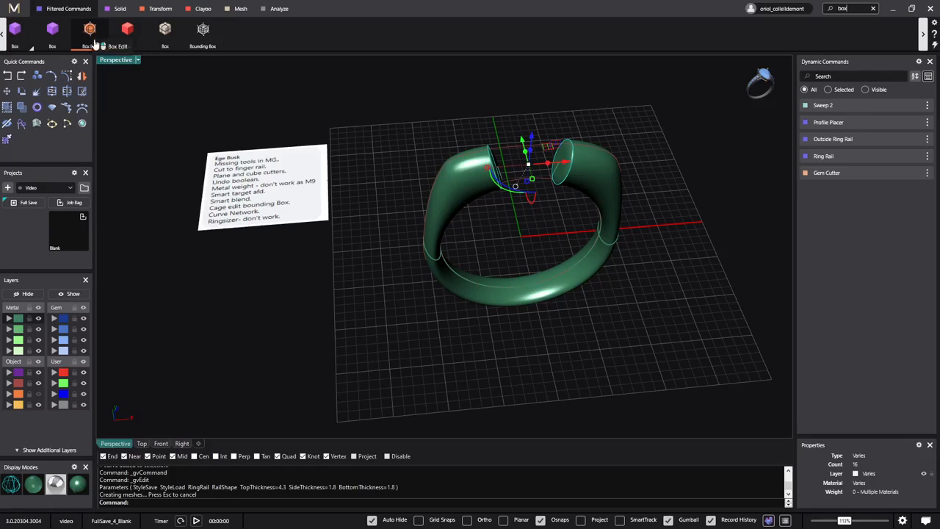
left_click(872, 8)
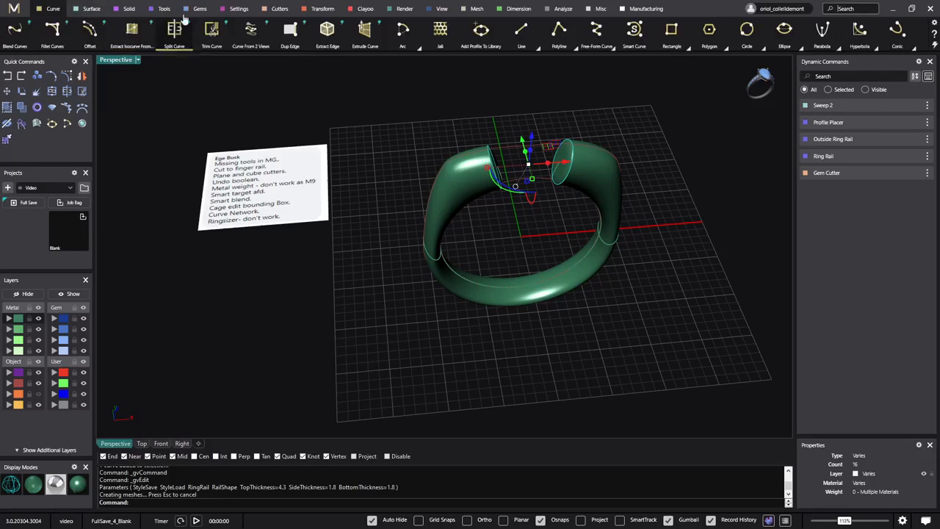
left_click(323, 9)
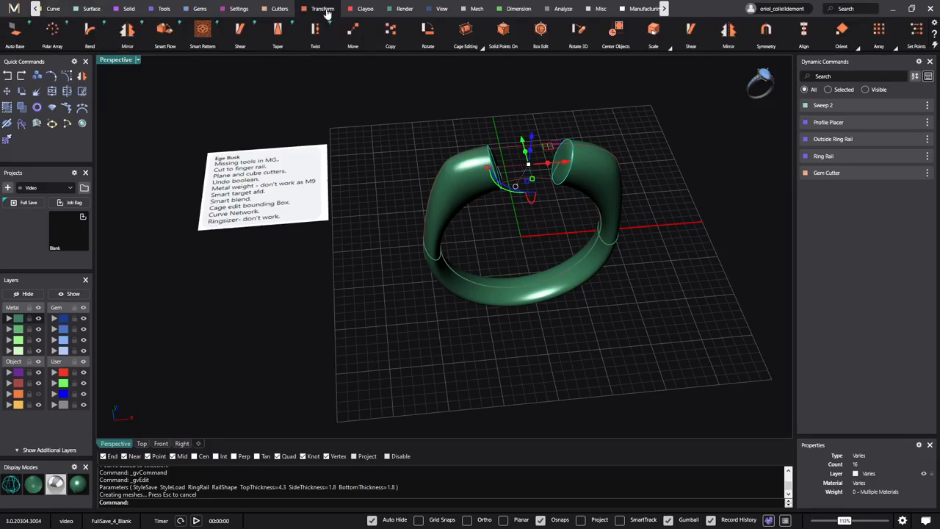
left_click(481, 47)
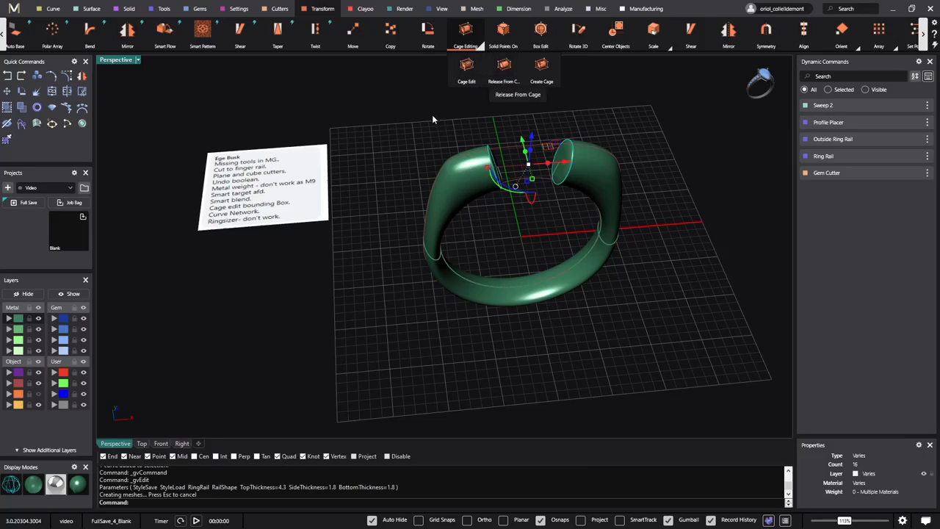
left_click(402, 168)
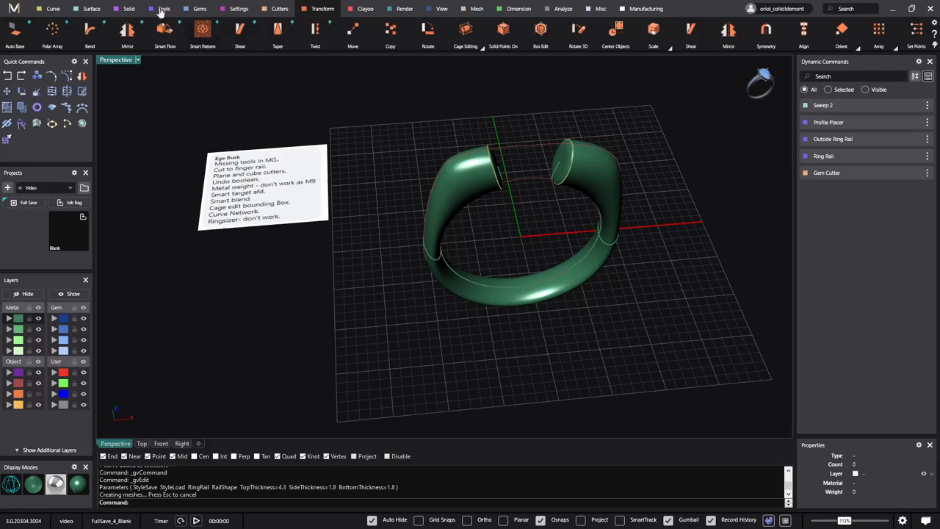
left_click(90, 9)
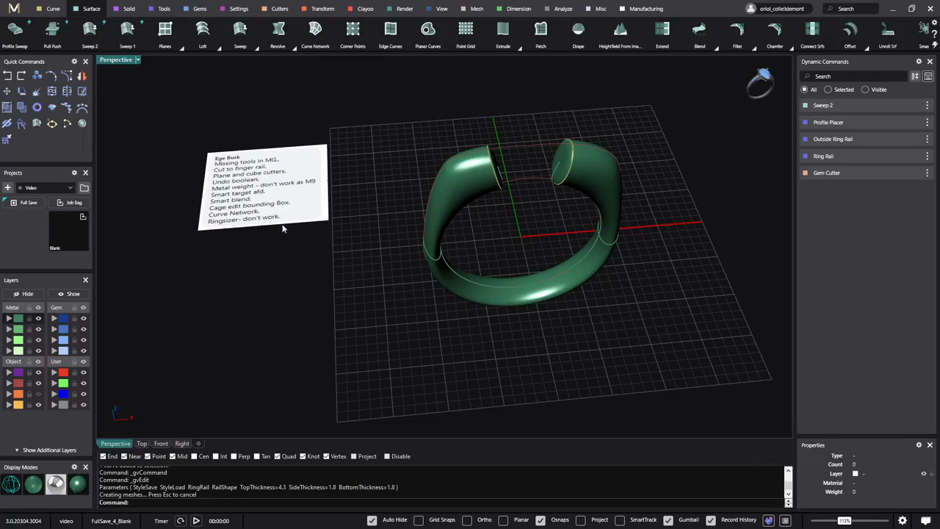
Step: Delete the swept ring together with its rails and profiles, leaving the notes picture in place
right_click_drag(320, 231, 344, 232)
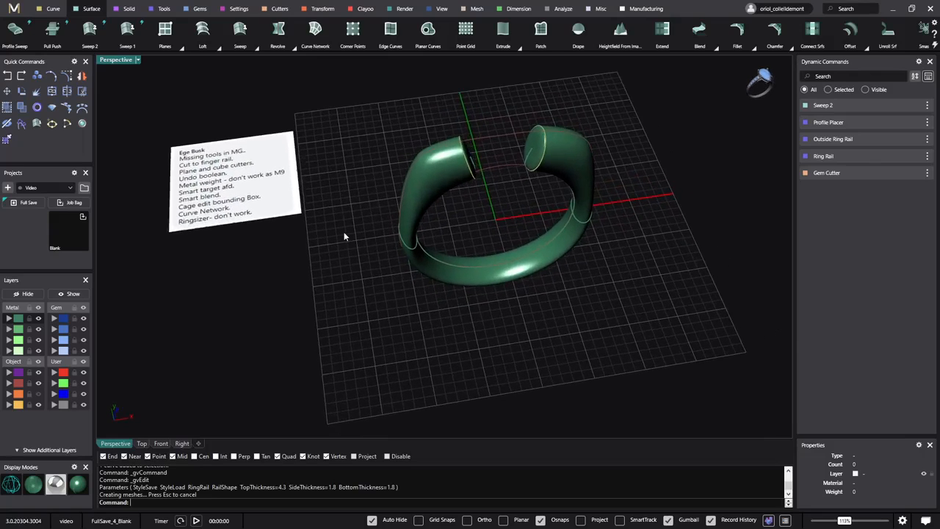
scroll(345, 233, "down", 2)
left_click_drag(600, 116, 375, 328)
key("Delete")
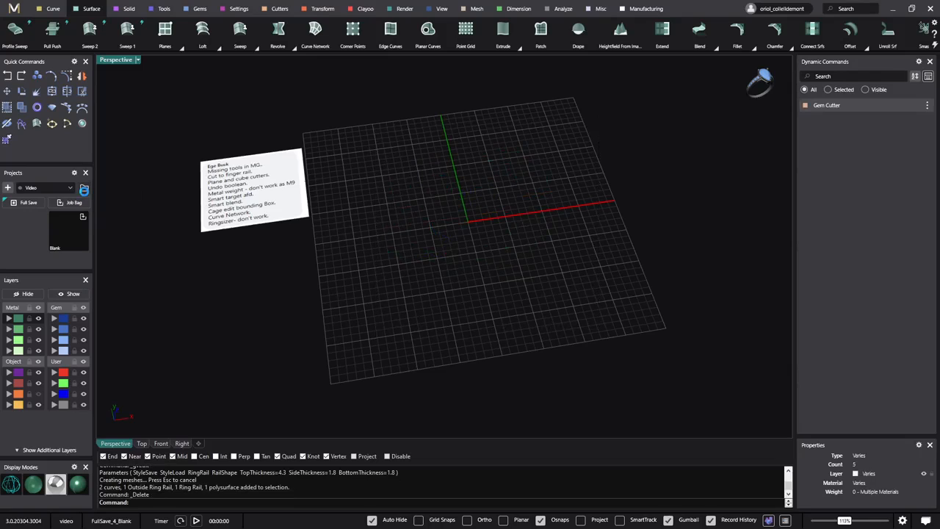
left_click(83, 190)
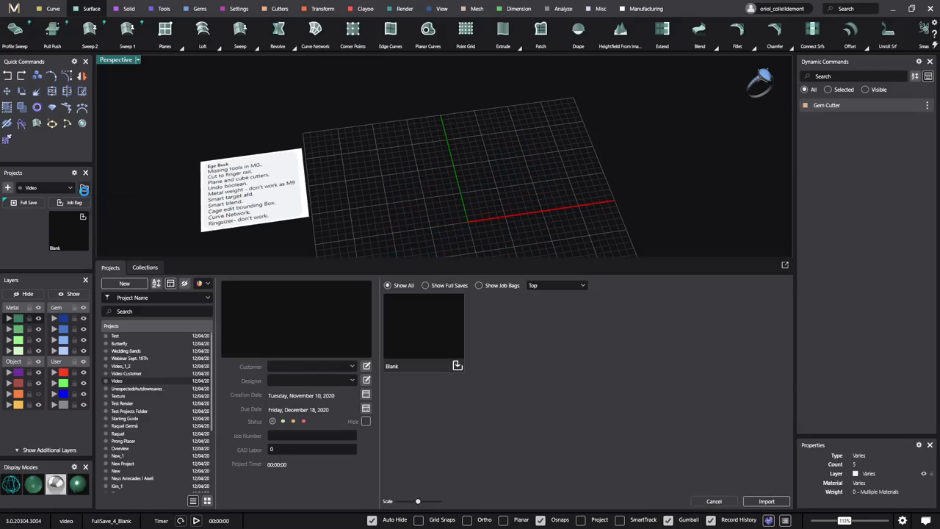
left_click(145, 268)
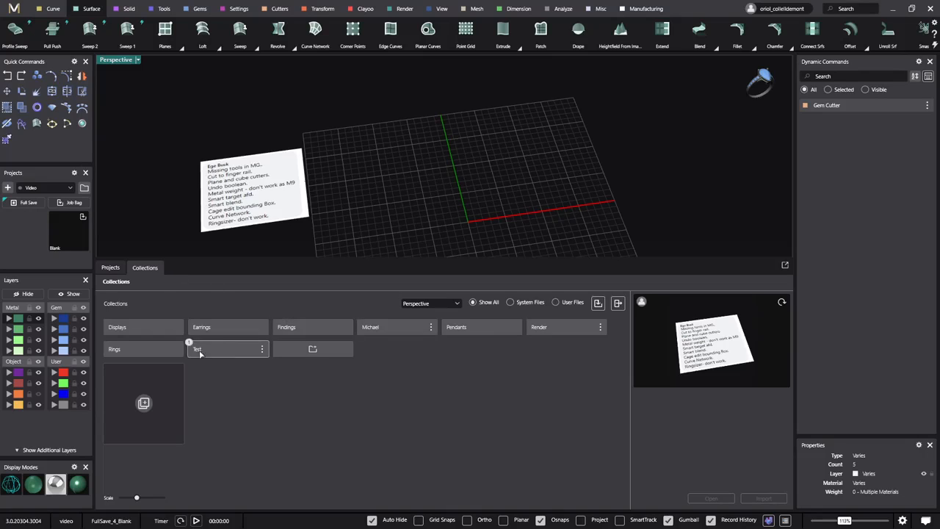
left_click(130, 348)
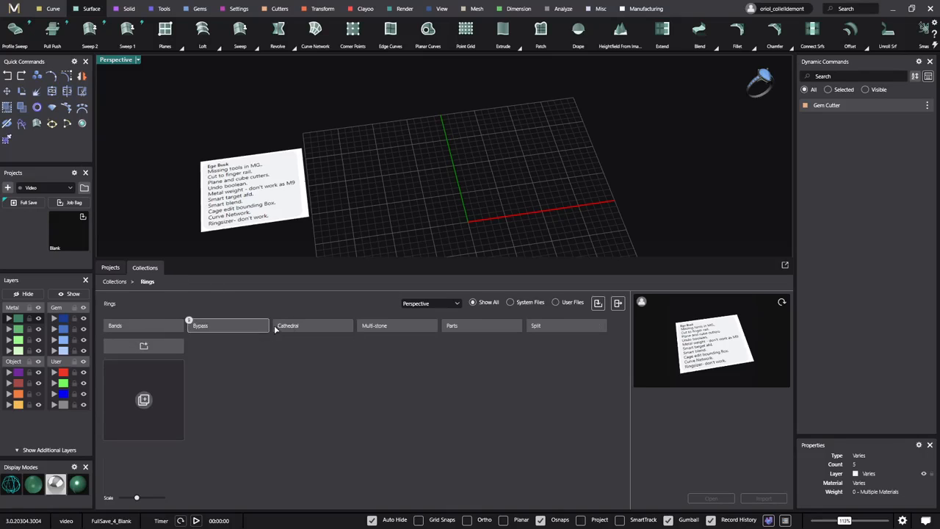
left_click(300, 328)
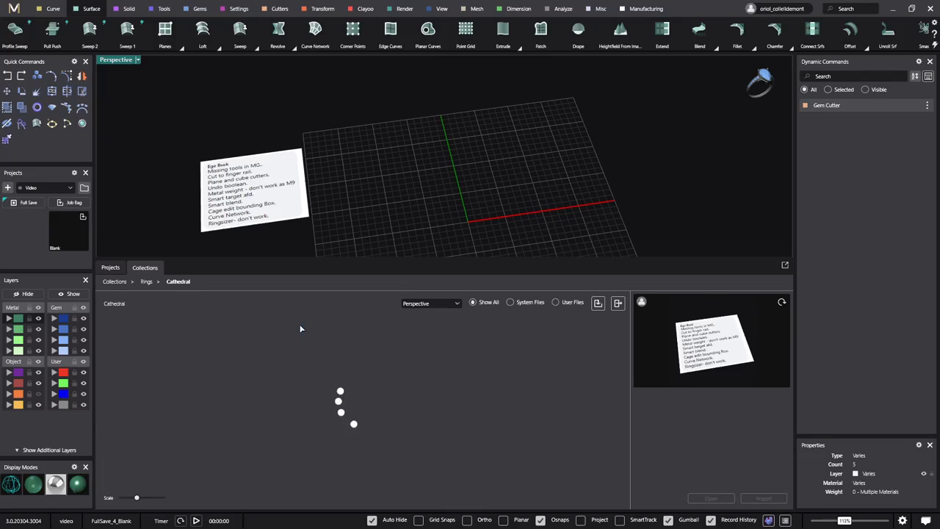
left_click(474, 383)
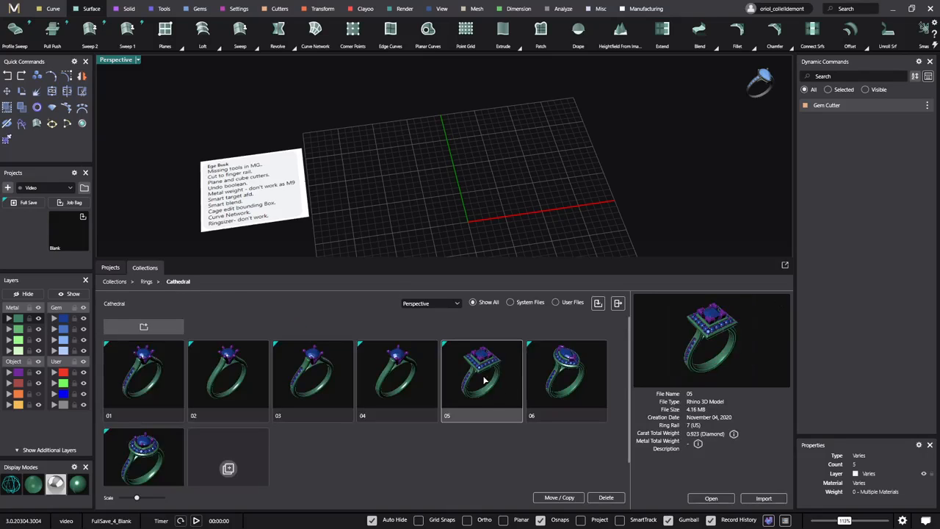
left_click(705, 499)
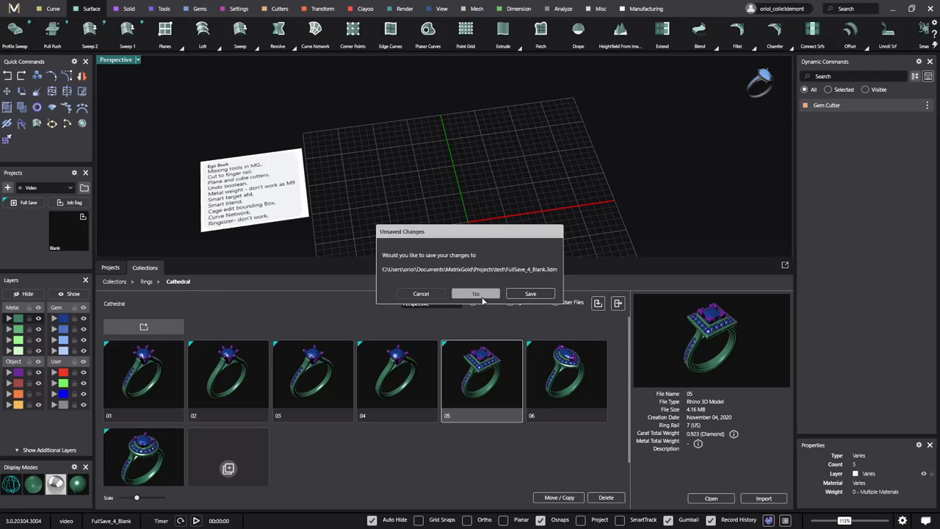
left_click(421, 294)
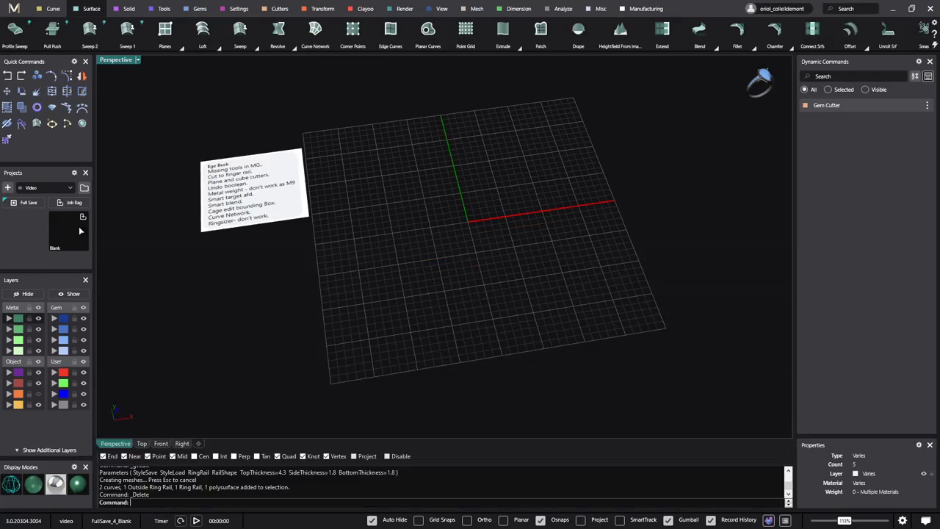
Step: Import cathedral ring 05 from the Rings collection into the current document and deselect it
left_click(84, 188)
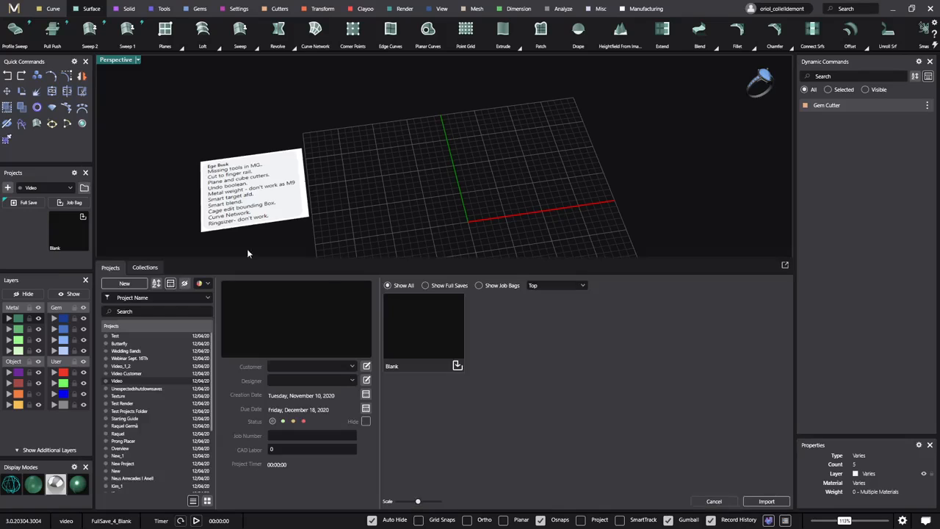
left_click(146, 268)
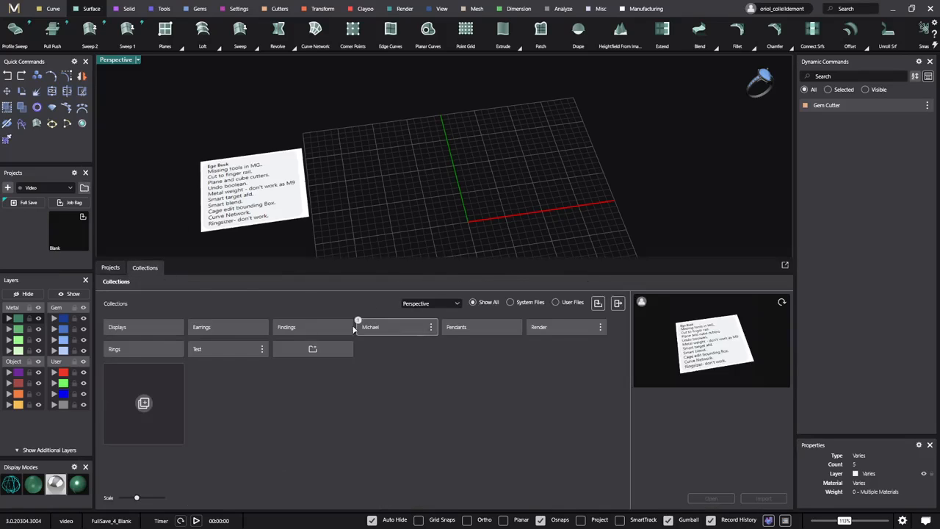
left_click(286, 327)
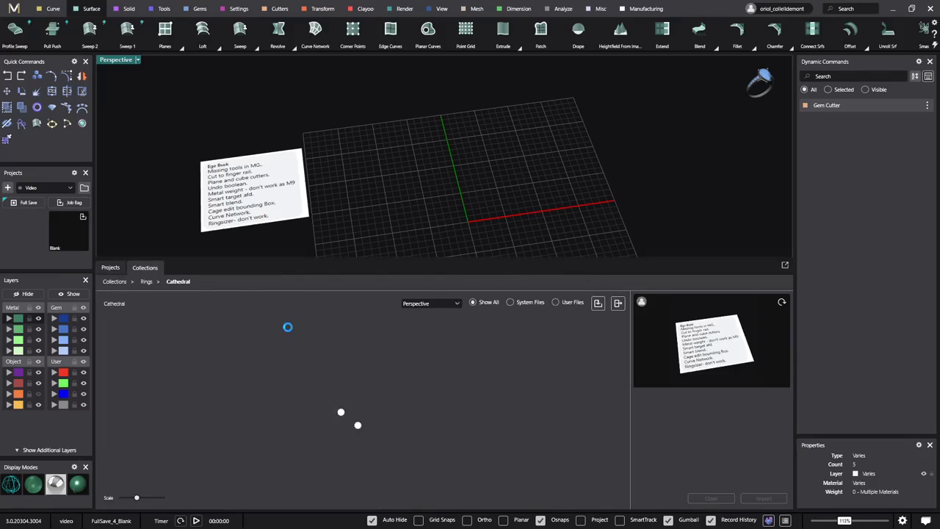
left_click(498, 400)
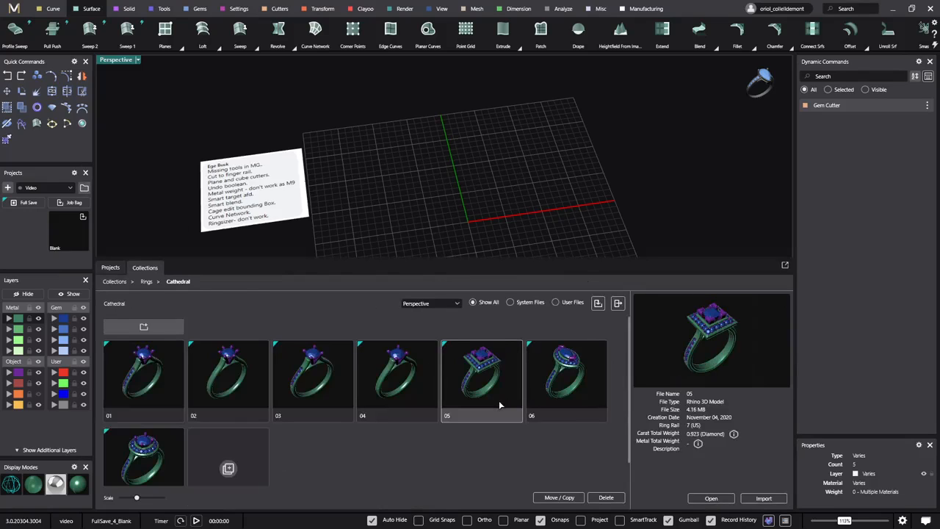
left_click(767, 500)
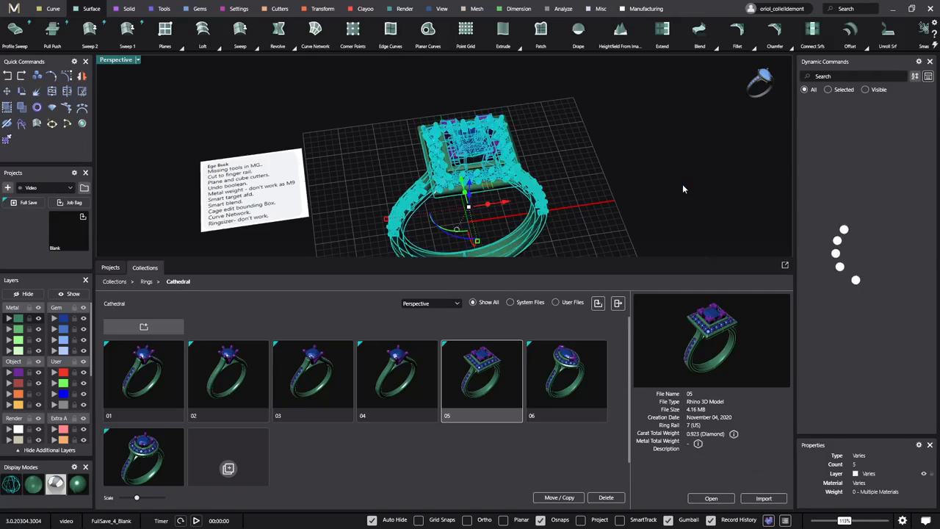
mouse_move(825, 225)
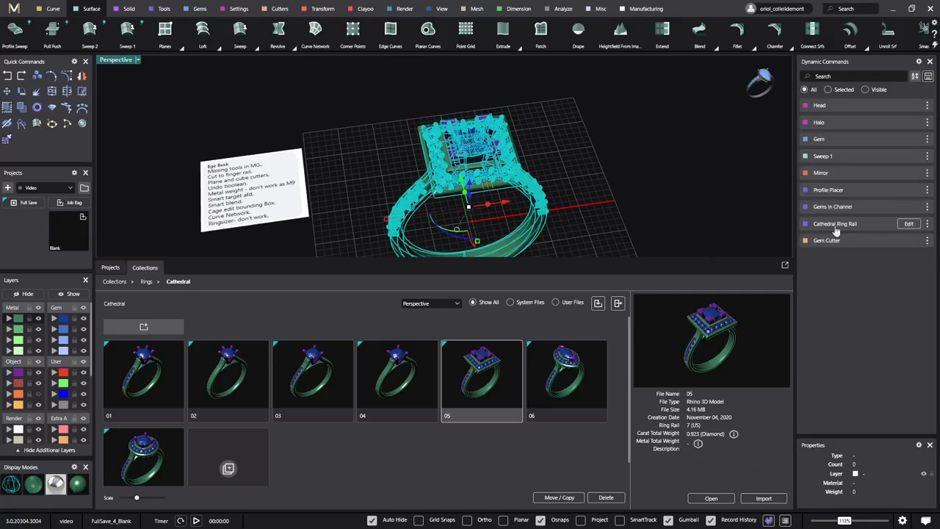
left_click(597, 183)
right_click_drag(592, 218, 581, 190)
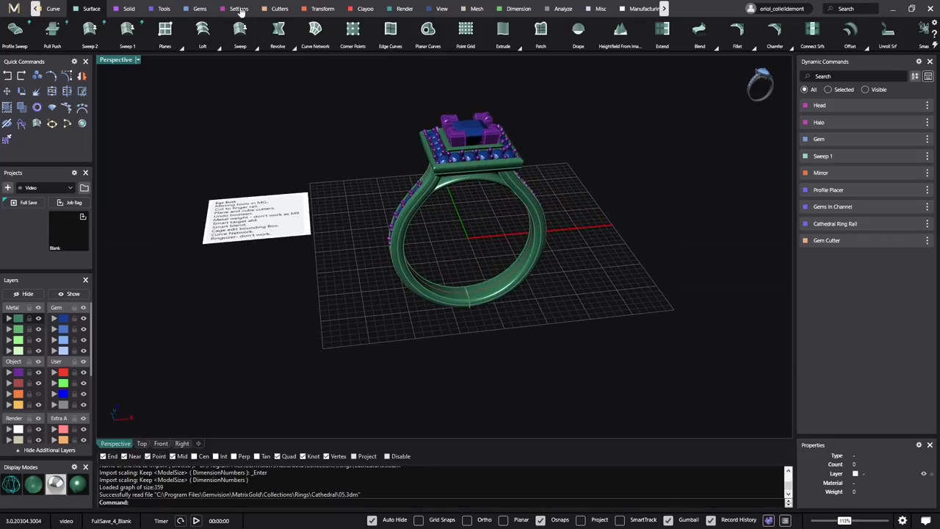
Step: Start the Ring Resizer and assign the whole imported cathedral ring as its ring model
left_click(163, 9)
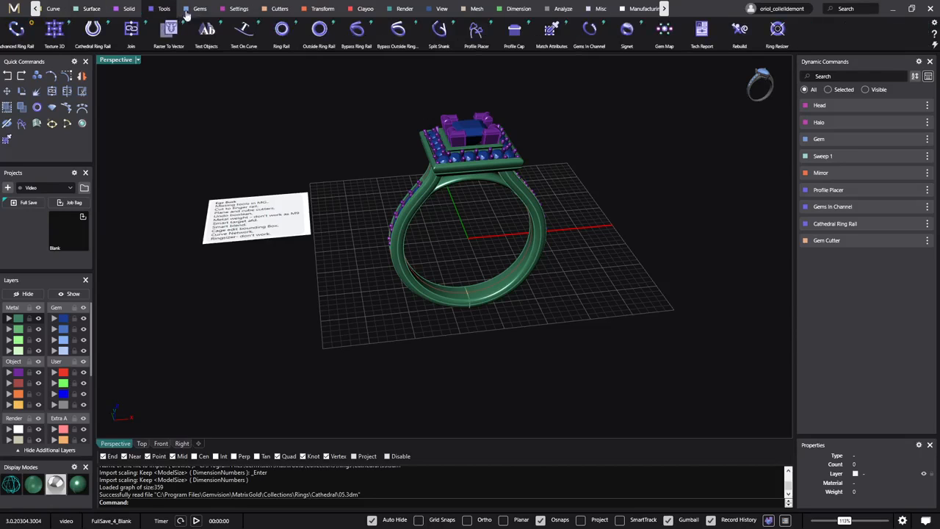
left_click(777, 29)
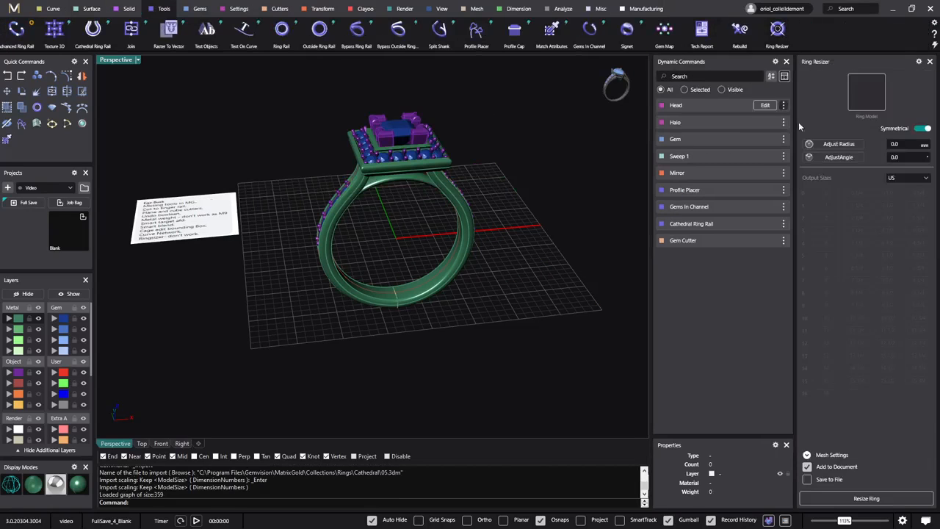
left_click_drag(272, 80, 513, 336)
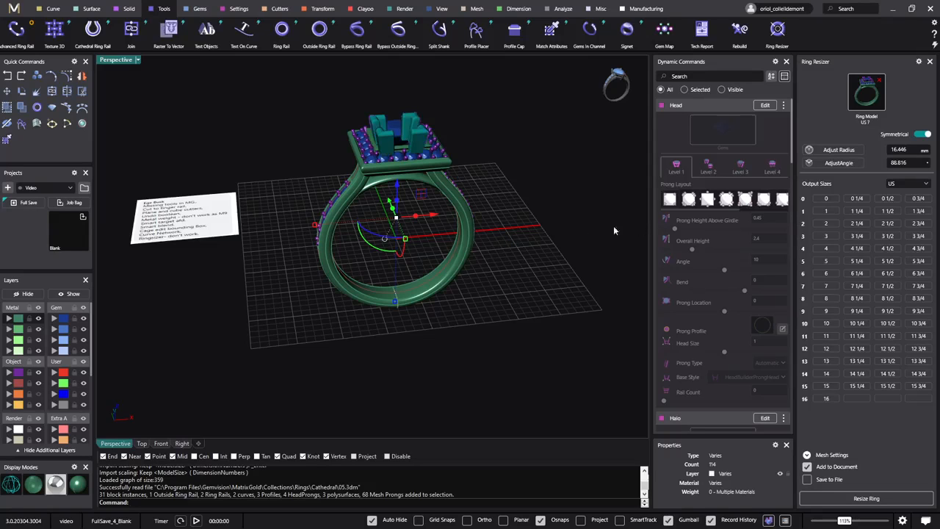
Step: Adjust the Ring Resizer's angle to about 90.7 degrees, keeping it symmetrical
mouse_move(569, 230)
right_mouse_down()
mouse_move(540, 241)
mouse_move(614, 213)
mouse_move(556, 230)
right_mouse_up()
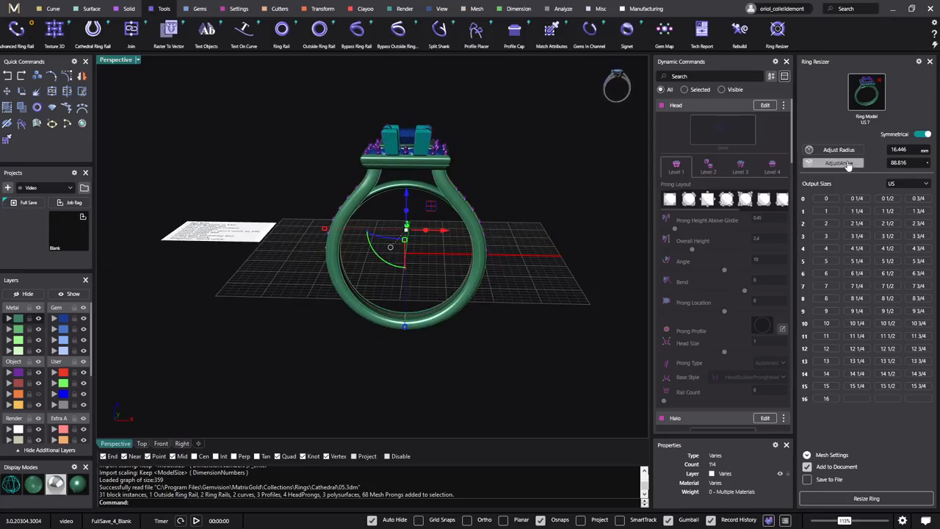
left_click(834, 163)
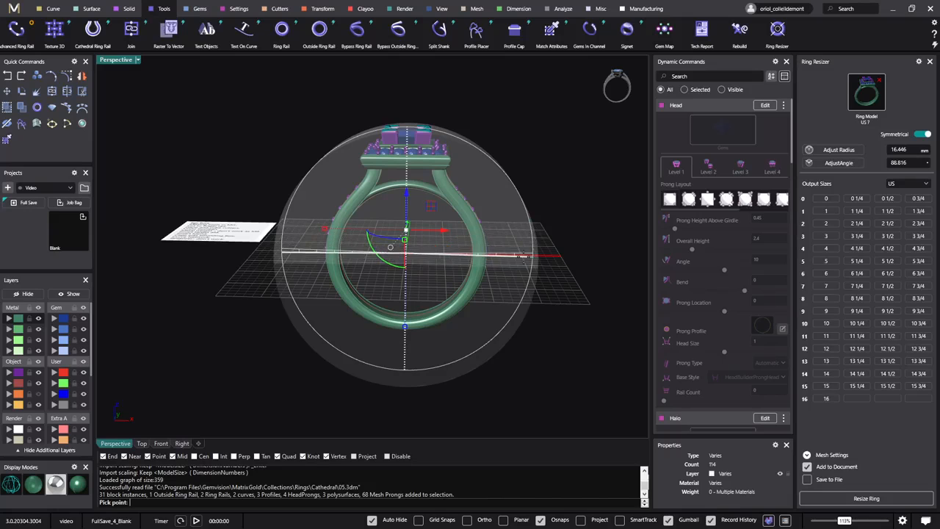
left_click(523, 257)
right_click_drag(531, 252, 556, 237)
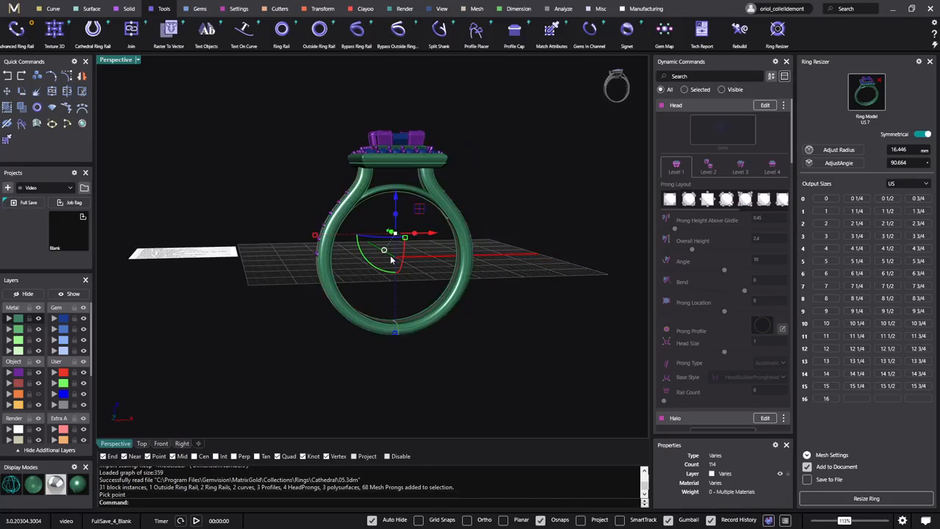
Step: Generate resized copies of the ring in US whole and half sizes from 8 to 12 1/2
left_click(826, 298)
left_click(825, 310)
left_click(826, 323)
left_click(826, 336)
left_click(826, 348)
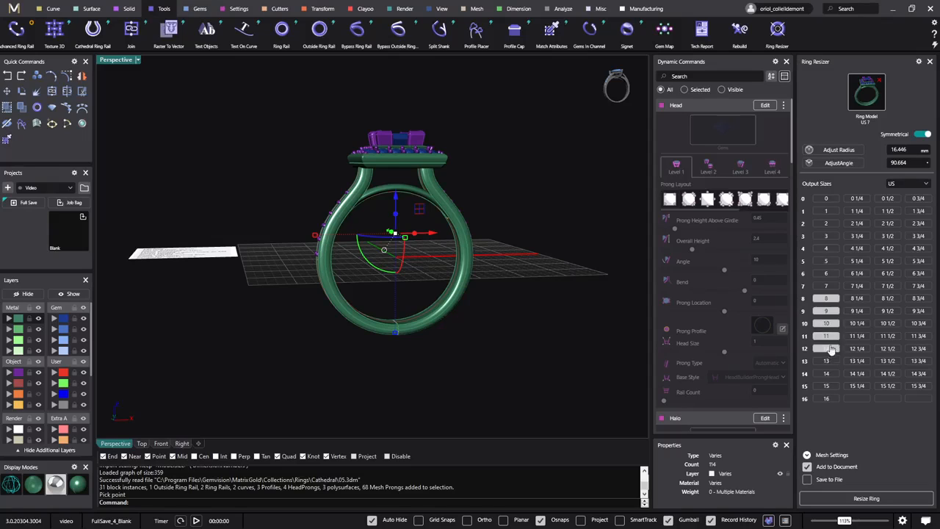
left_click(887, 298)
left_click(887, 310)
left_click(887, 323)
left_click(887, 335)
left_click(882, 351)
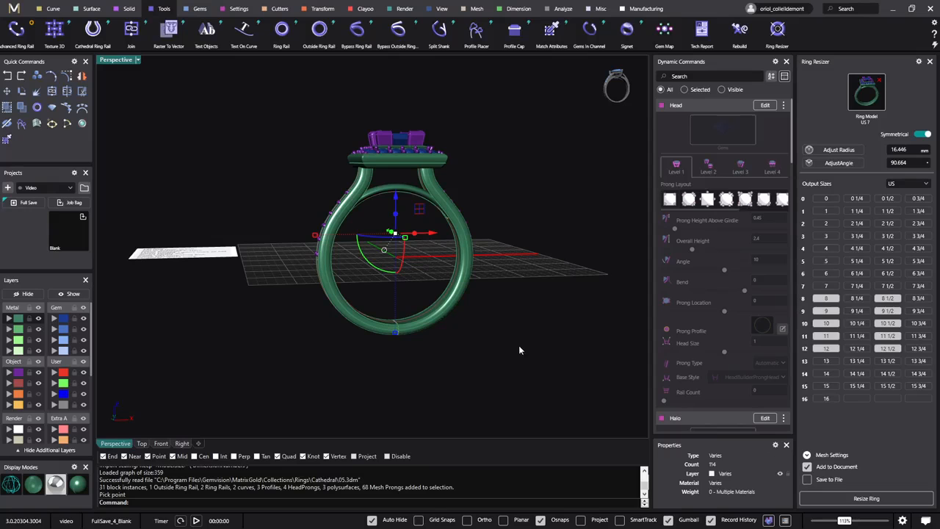
Step: Examine the row of resized rings from the side, front and above, comparing their heads and shanks
right_click_drag(555, 297, 492, 304)
scroll(568, 310, "down", 5)
right_click_drag(575, 310, 490, 297, "shift")
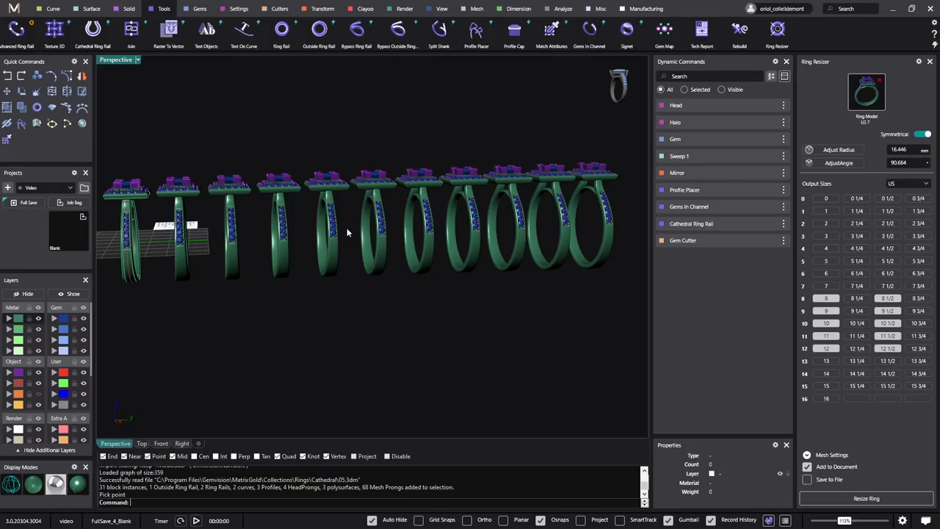
right_click_drag(376, 230, 600, 265)
right_click_drag(517, 296, 498, 272)
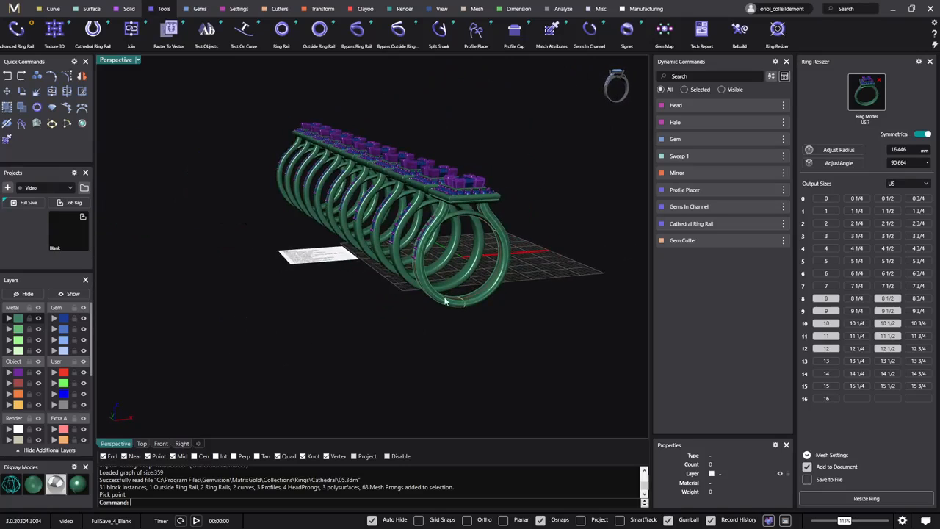
right_click_drag(359, 279, 324, 274)
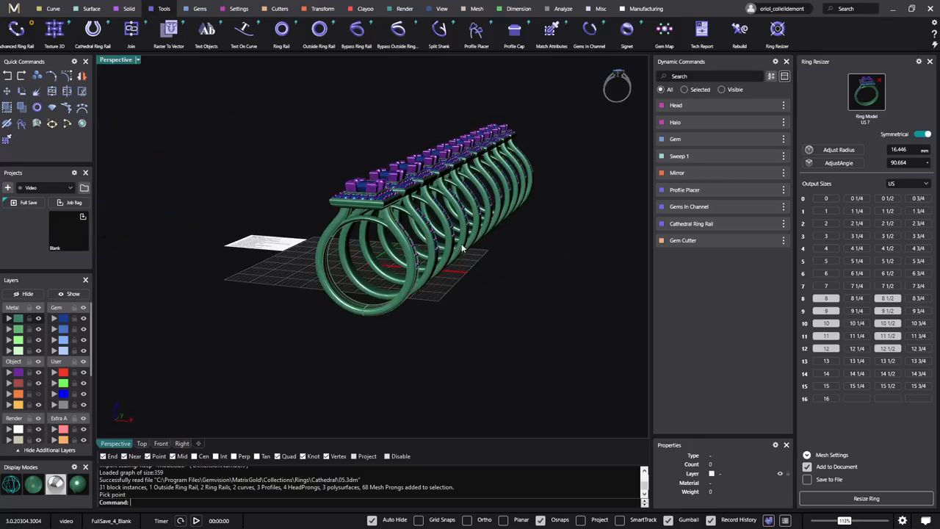
right_click_drag(436, 253, 514, 282)
scroll(326, 302, "up", 5)
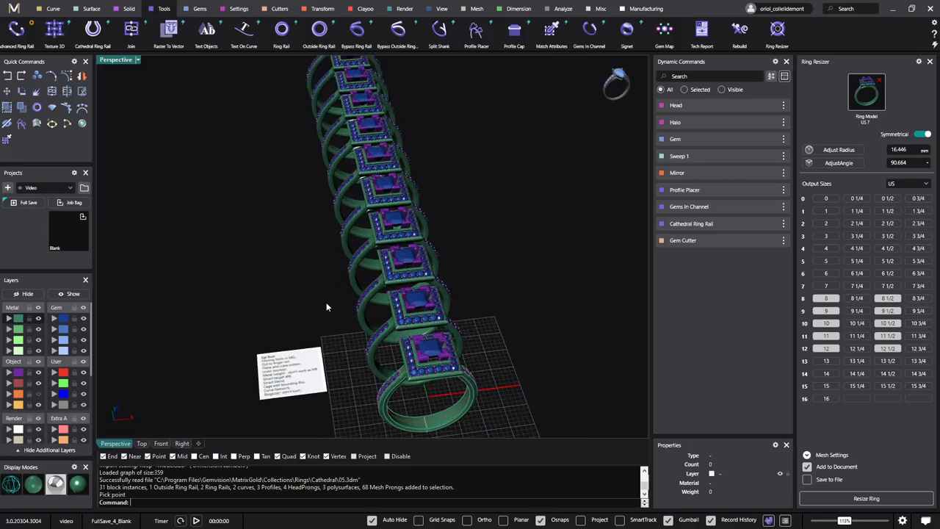
right_click_drag(338, 315, 348, 229)
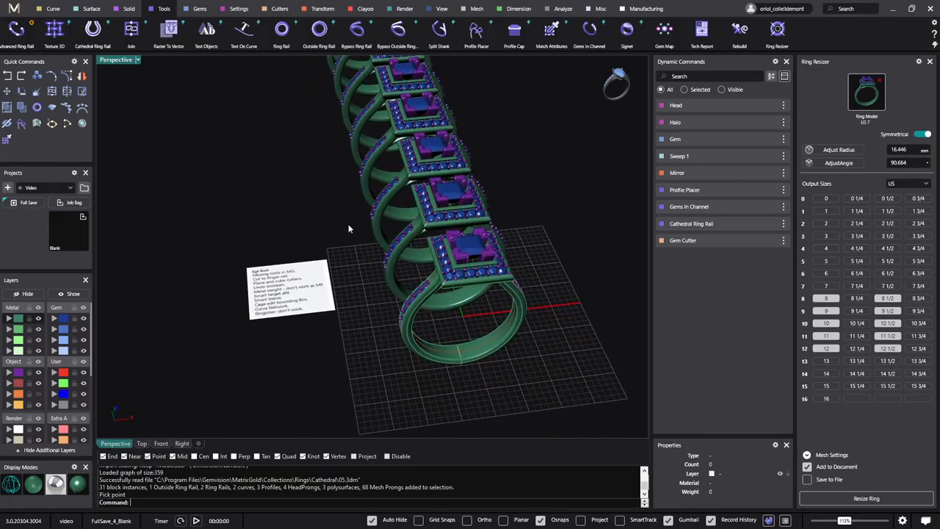